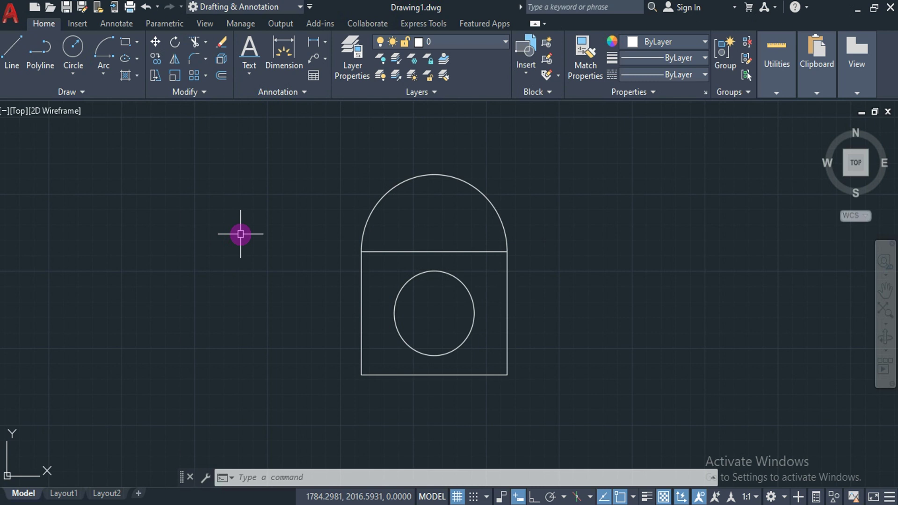
{"action": "left_click", "coordinate": [324, 42]}
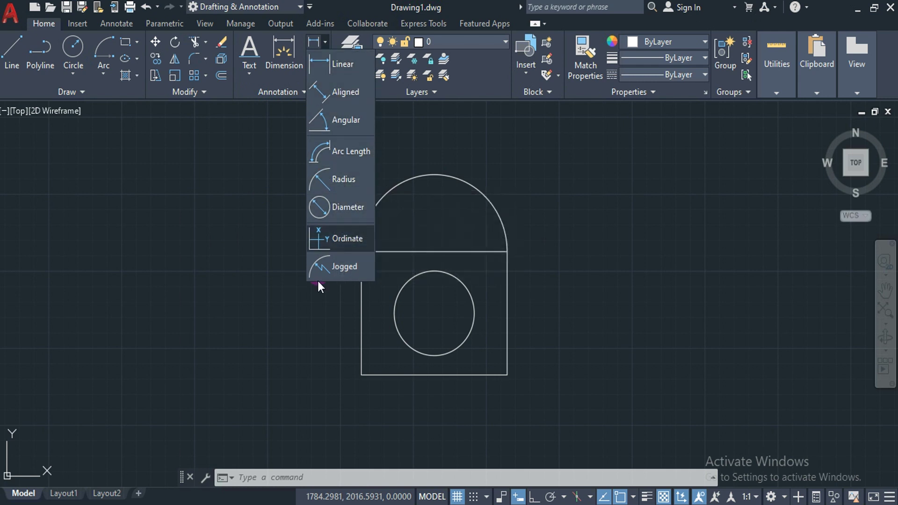
{"action": "left_click", "coordinate": [425, 156]}
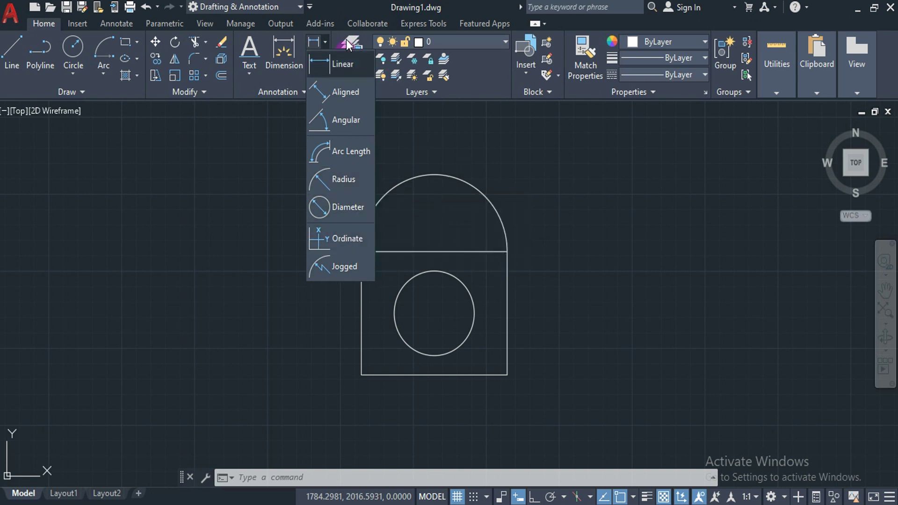
{"action": "left_click", "coordinate": [538, 313]}
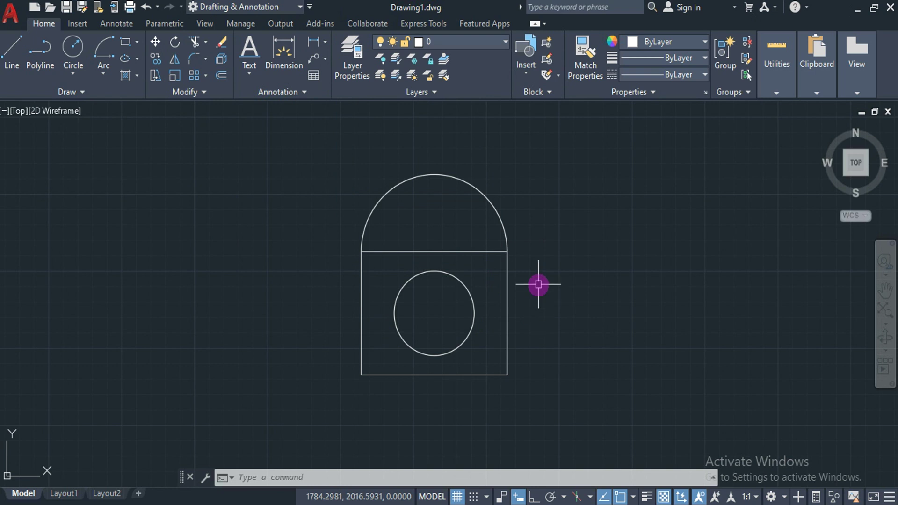
{"action": "type", "text": "DIMLIN"}
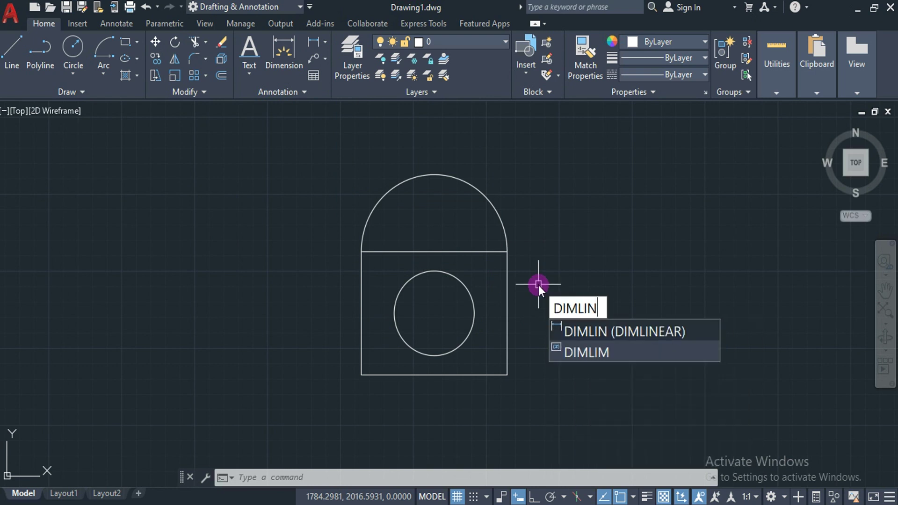
{"action": "key", "text": "BackSpace"}
{"action": "key", "text": "BackSpace"}
{"action": "key", "text": "BackSpace"}
{"action": "type", "text": "ALIG"}
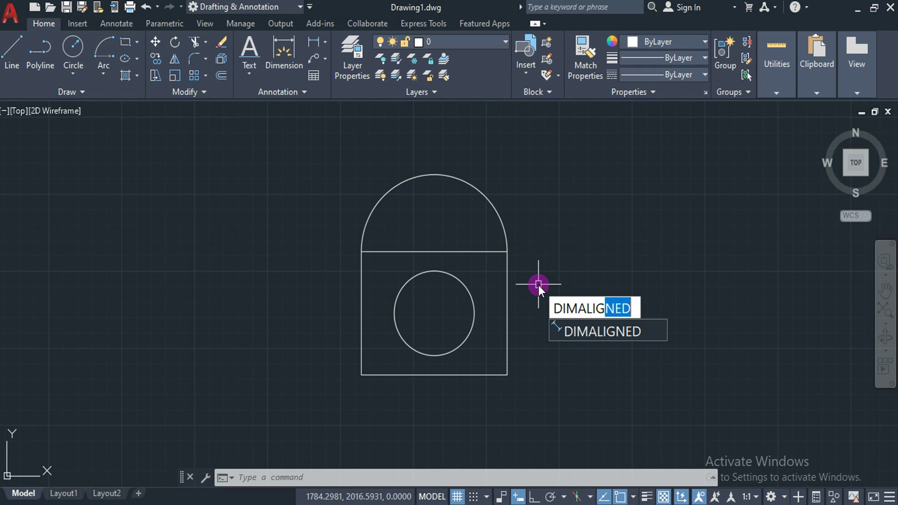
{"action": "key", "text": "BackSpace"}
{"action": "key", "text": "BackSpace"}
{"action": "key", "text": "BackSpace"}
{"action": "key", "text": "BackSpace"}
{"action": "key", "text": "BackSpace"}
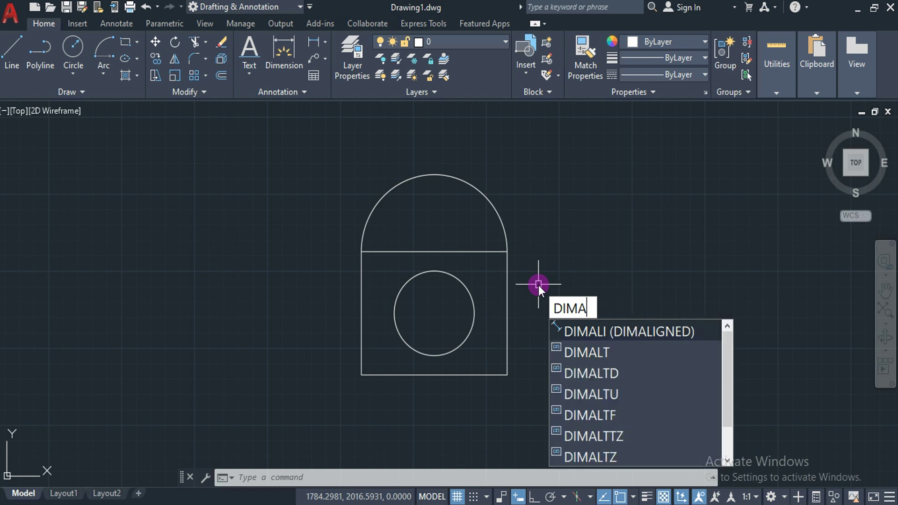
{"action": "type", "text": "RAD"}
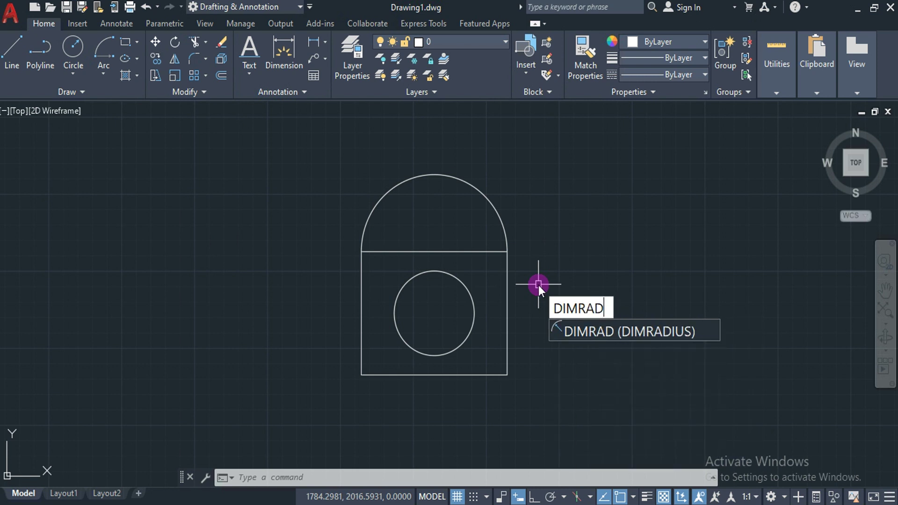
{"action": "key", "text": "Escape"}
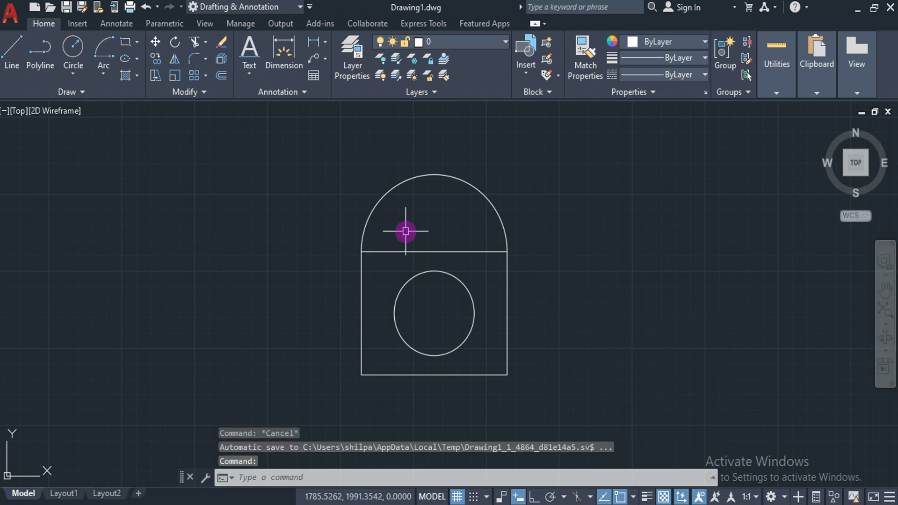
Add a linear dimension to the rectangle's bottom edge, placing the dimension line just below it
{"action": "left_click", "coordinate": [325, 41]}
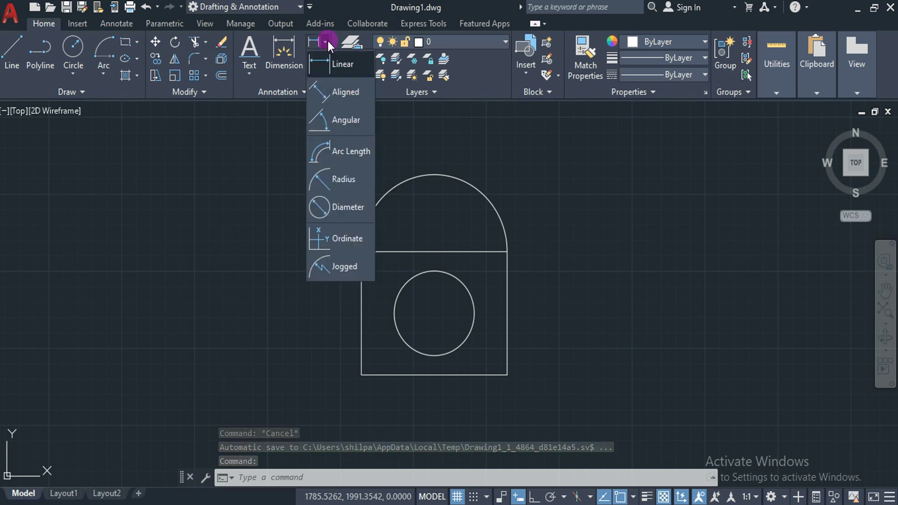
{"action": "left_click", "coordinate": [328, 68]}
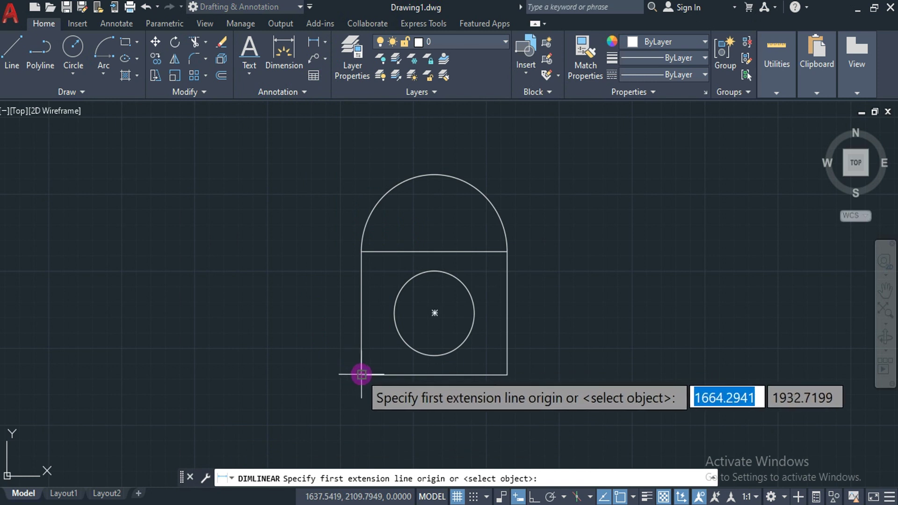
{"action": "left_click", "coordinate": [361, 374]}
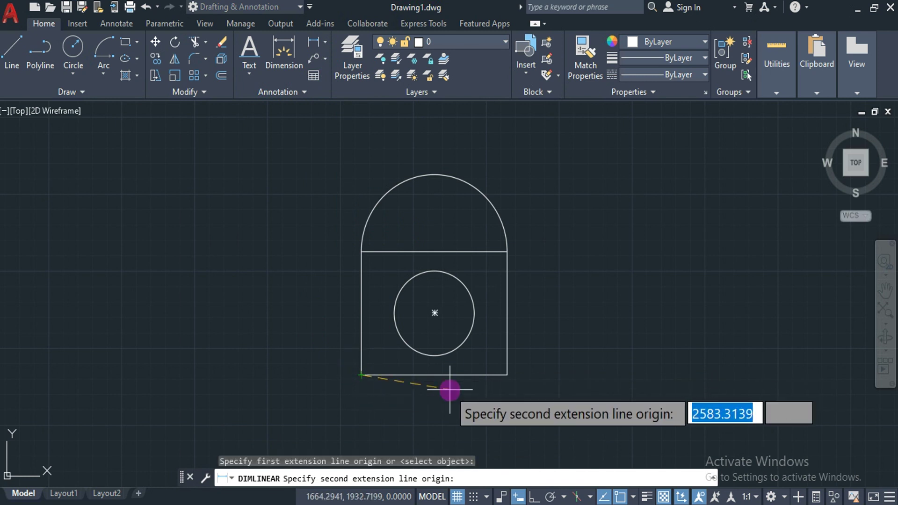
{"action": "left_click", "coordinate": [507, 374]}
{"action": "left_click", "coordinate": [486, 396]}
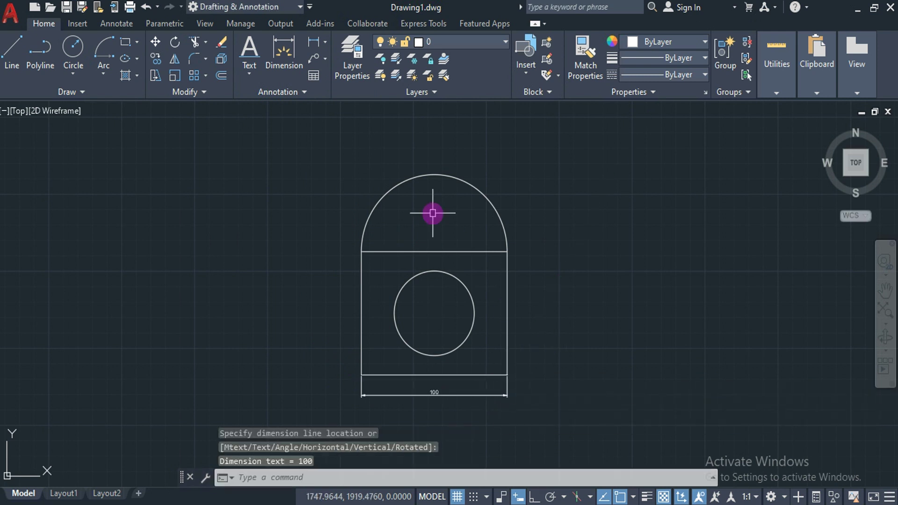
Add a linear dimension for the rectangle's height, placing the dimension line outside its right edge
{"action": "left_click", "coordinate": [315, 46]}
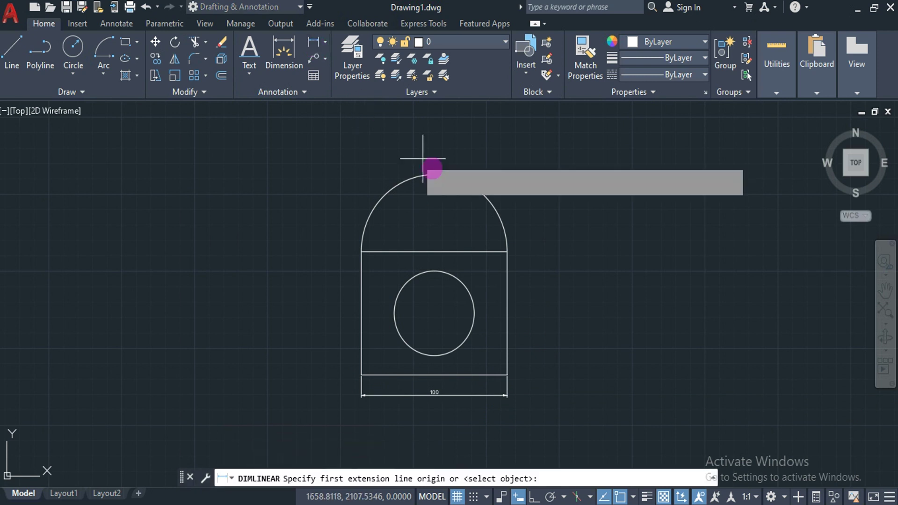
{"action": "left_click", "coordinate": [509, 251]}
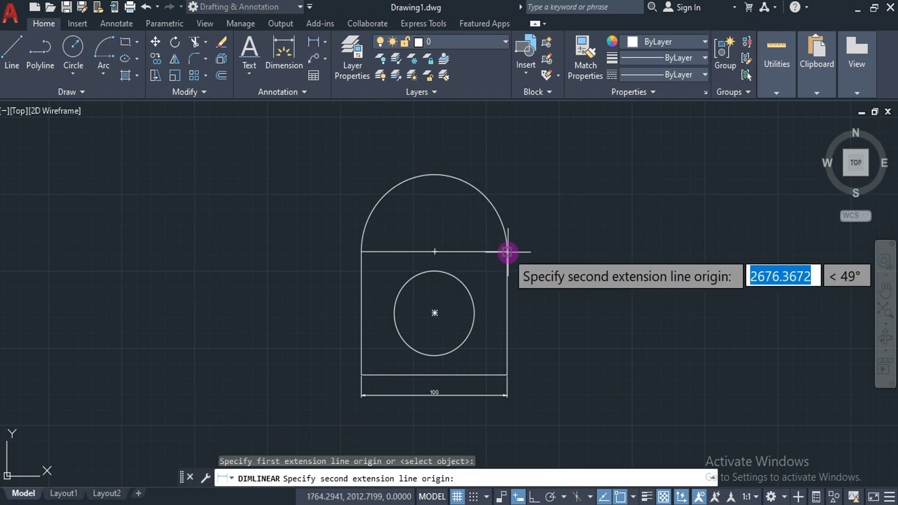
{"action": "left_click", "coordinate": [506, 372]}
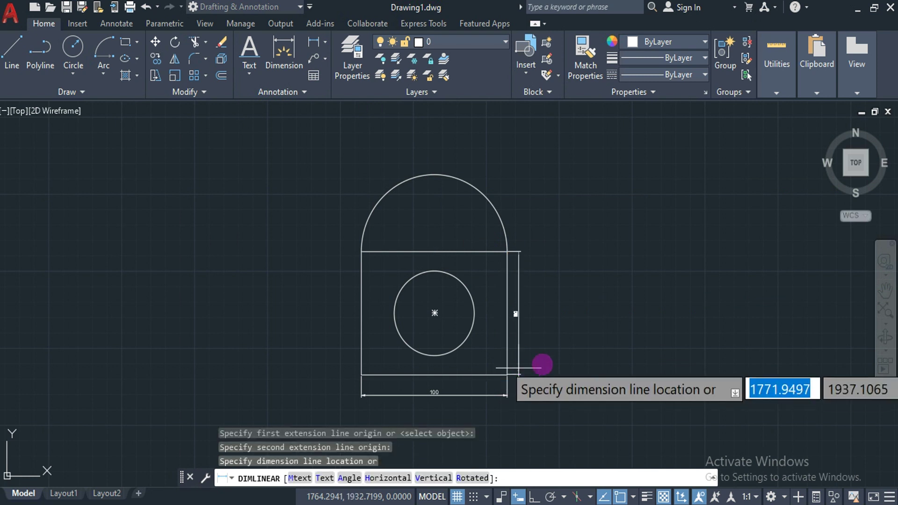
{"action": "left_click", "coordinate": [576, 360]}
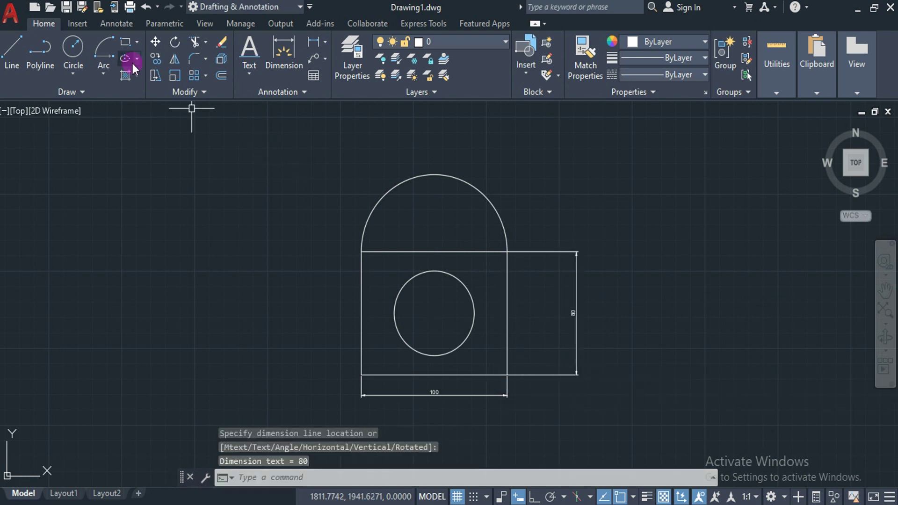
Add an aligned dimension from the rectangle's lower-left corner to its upper-right corner, placing it outside the shape at the upper left
{"action": "left_click", "coordinate": [325, 42]}
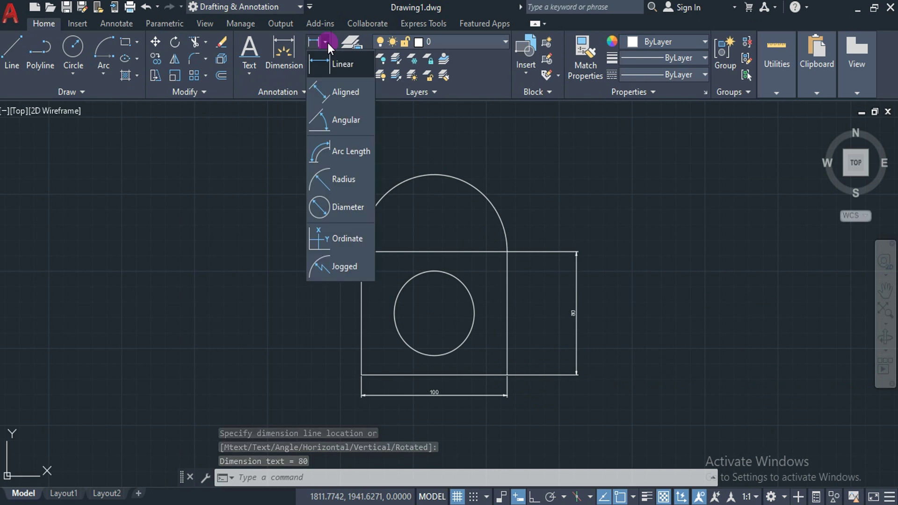
{"action": "left_click", "coordinate": [343, 92]}
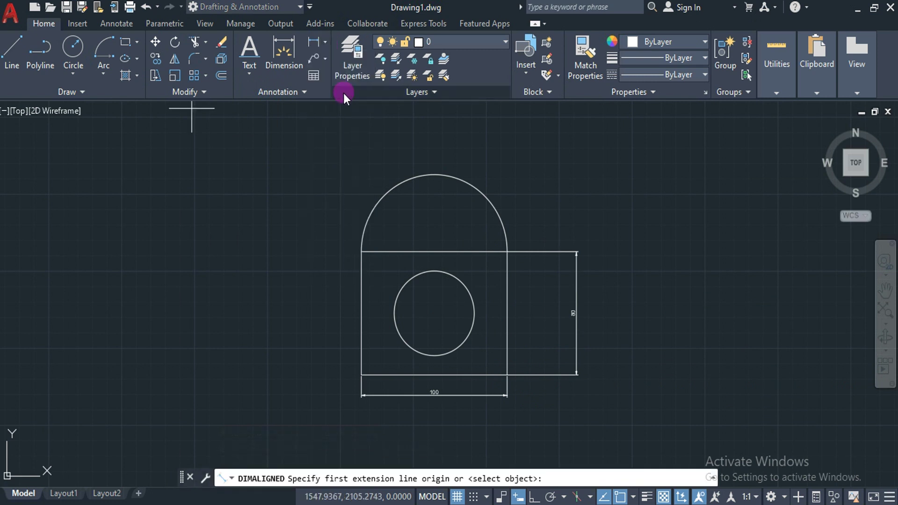
{"action": "left_click", "coordinate": [361, 373]}
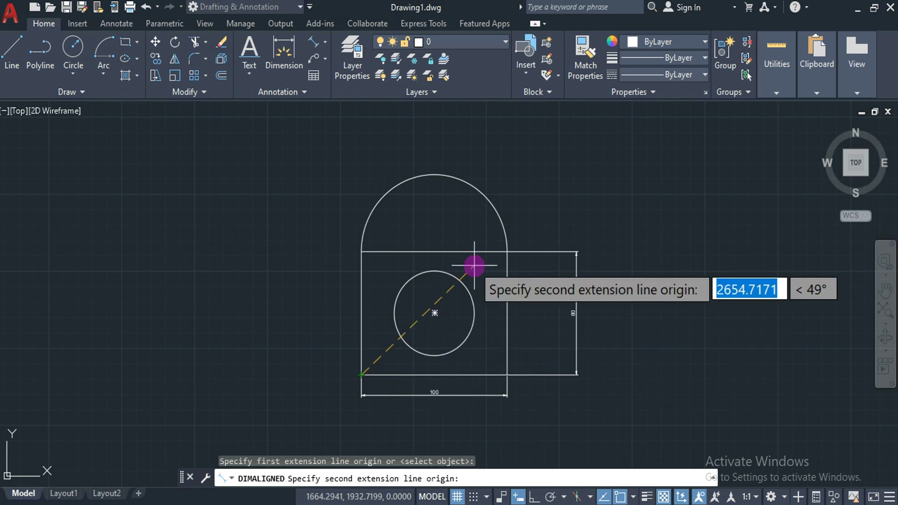
{"action": "left_click", "coordinate": [507, 251]}
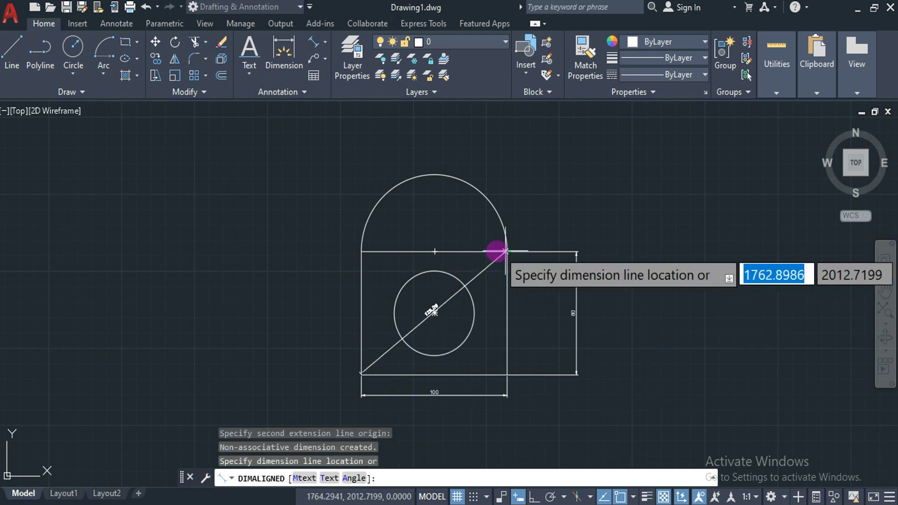
{"action": "left_click", "coordinate": [357, 172]}
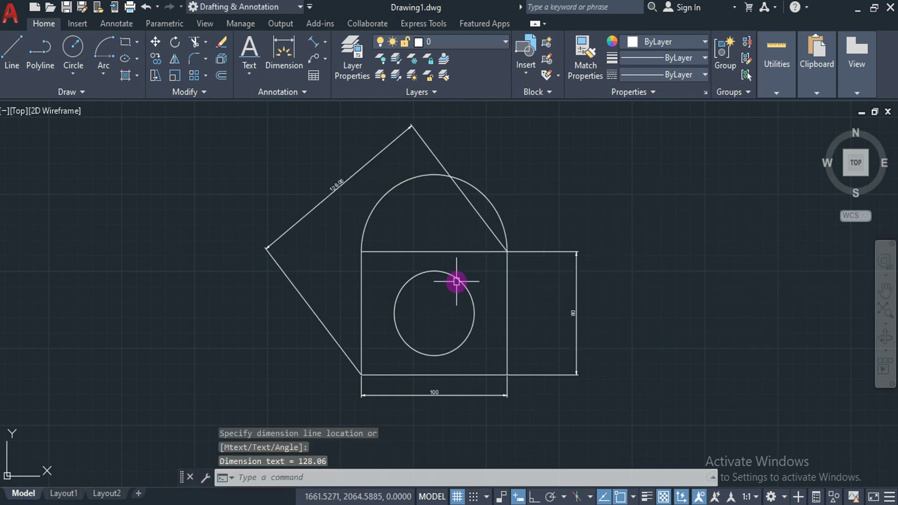
Delete the aligned diagonal dimension
{"action": "mouse_move", "coordinate": [457, 281]}
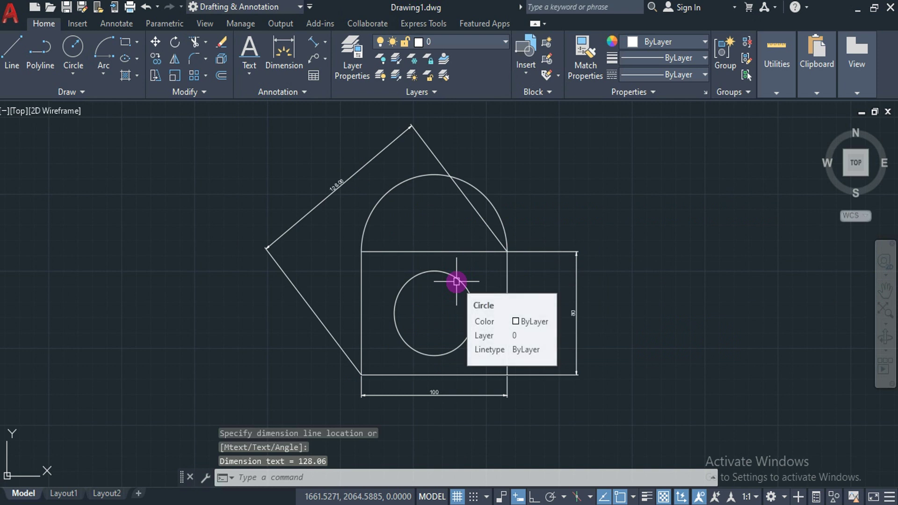
{"action": "left_click", "coordinate": [334, 192]}
{"action": "key", "text": "Delete"}
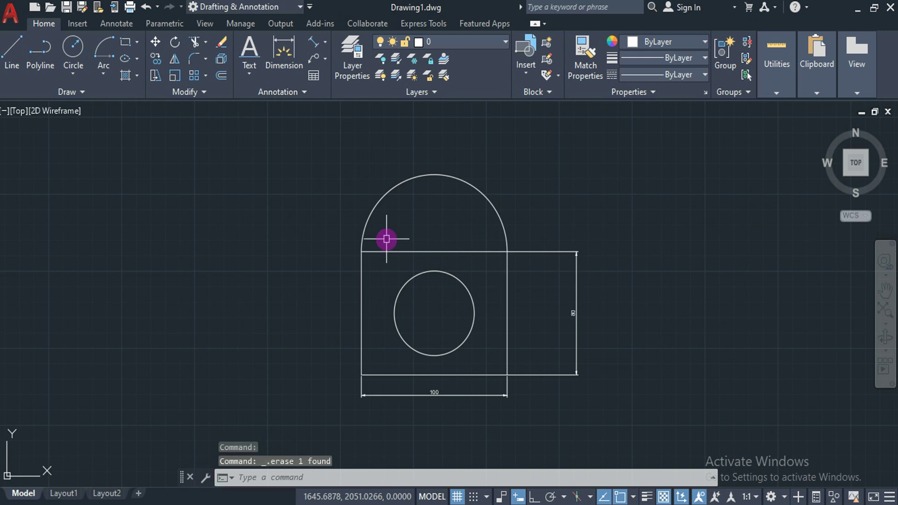
Add a radius dimension to the inner circle, placing its text outside the rectangle at the lower left
{"action": "left_click", "coordinate": [325, 44]}
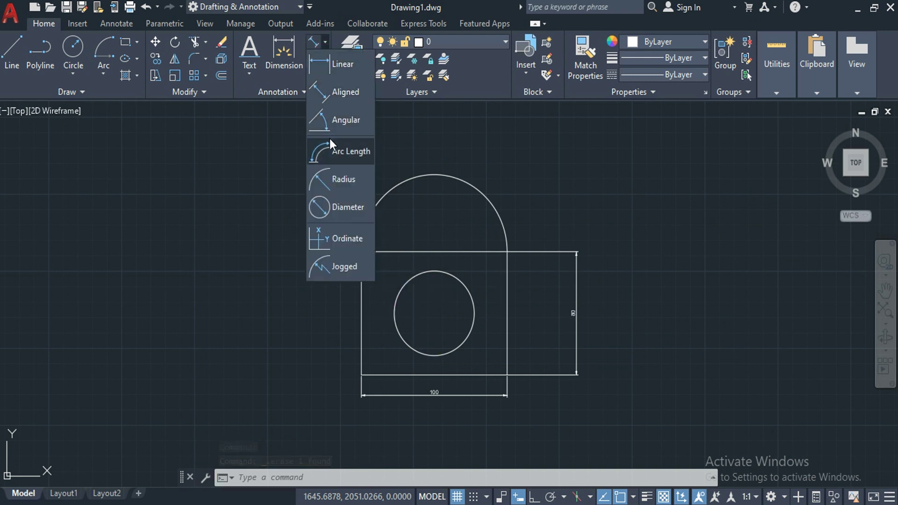
{"action": "left_click", "coordinate": [328, 174]}
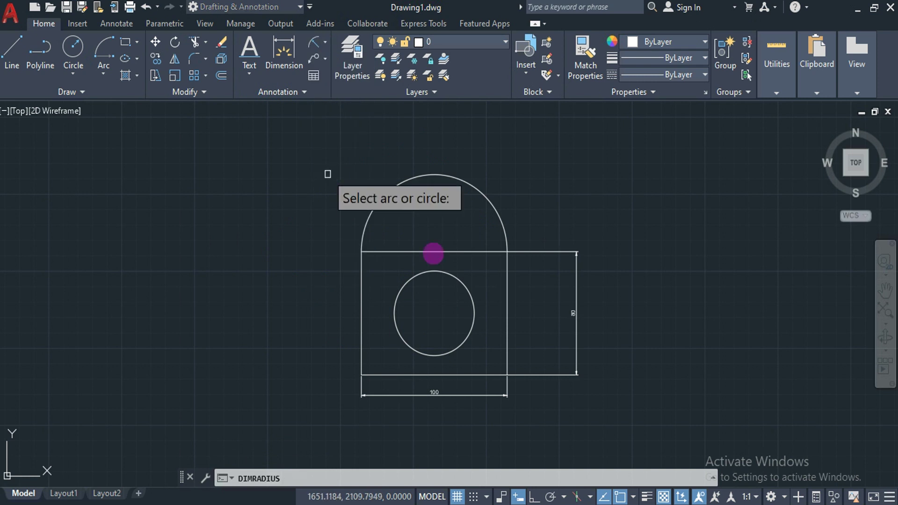
{"action": "left_click", "coordinate": [447, 274]}
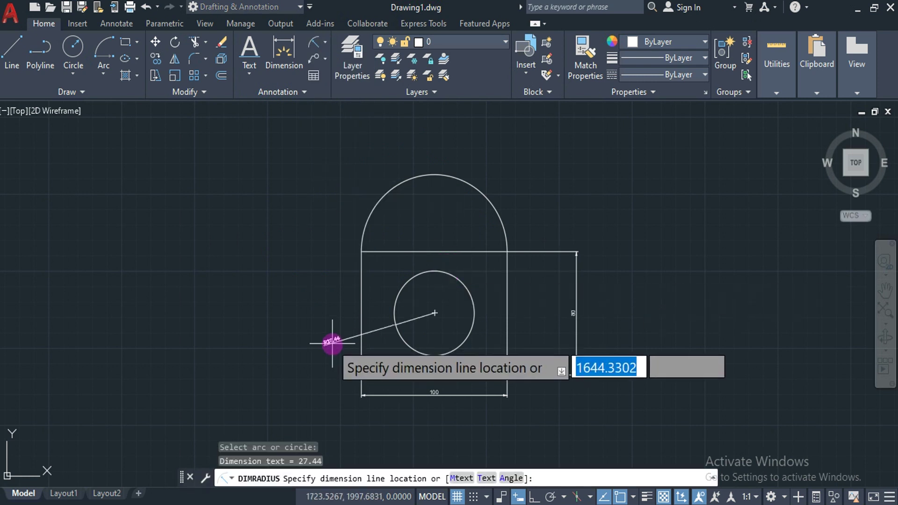
{"action": "left_click", "coordinate": [347, 342]}
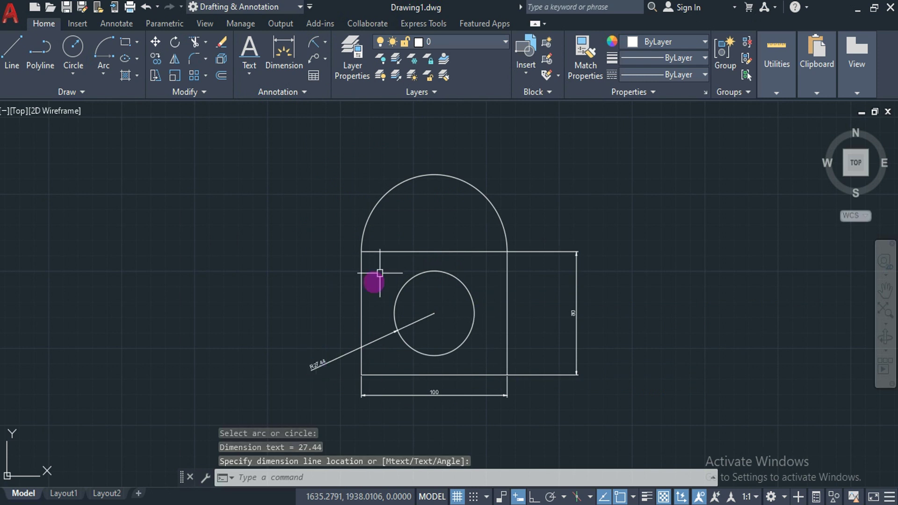
{"action": "left_click", "coordinate": [307, 369]}
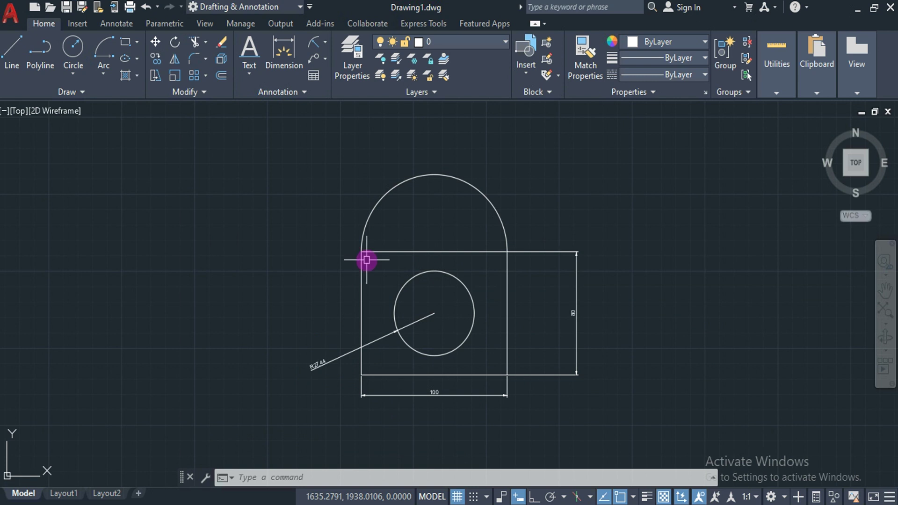
Modify the ISO-25 dimension style by setting its text height to 6
{"action": "type", "text": "D"}
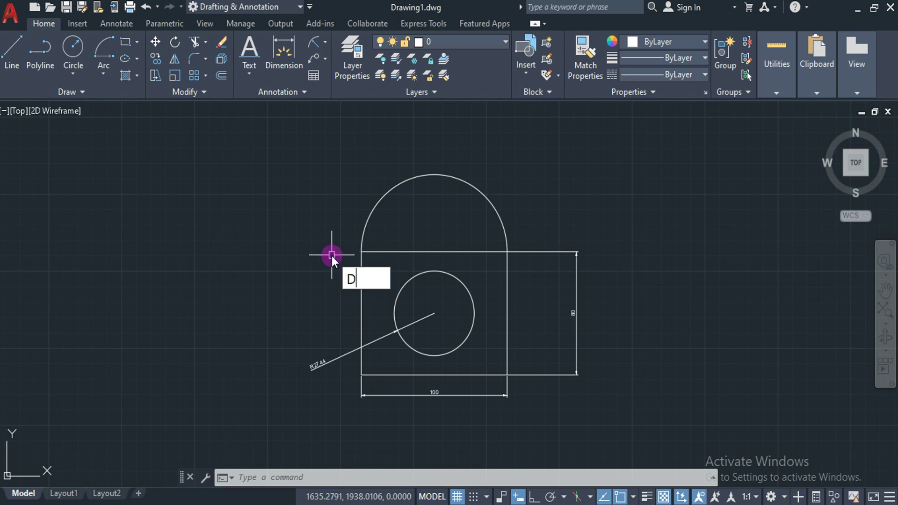
{"action": "key", "text": "Return"}
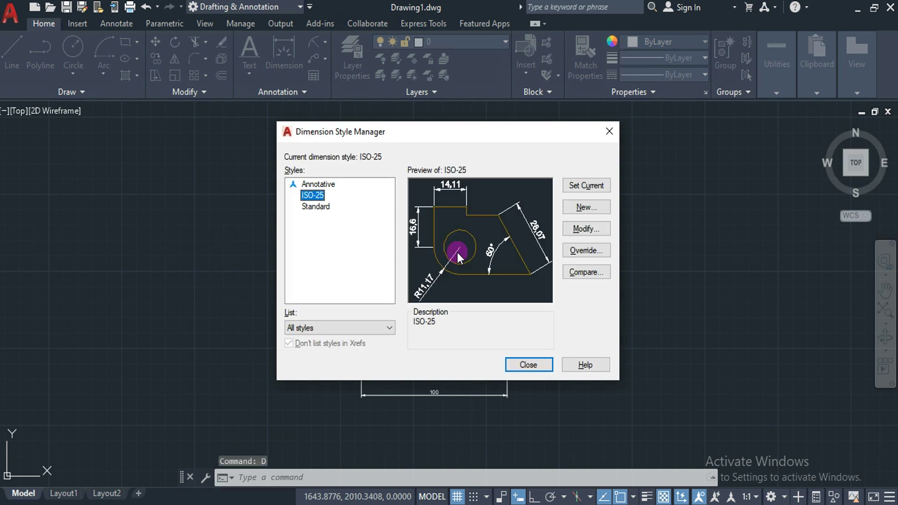
{"action": "left_click", "coordinate": [581, 228]}
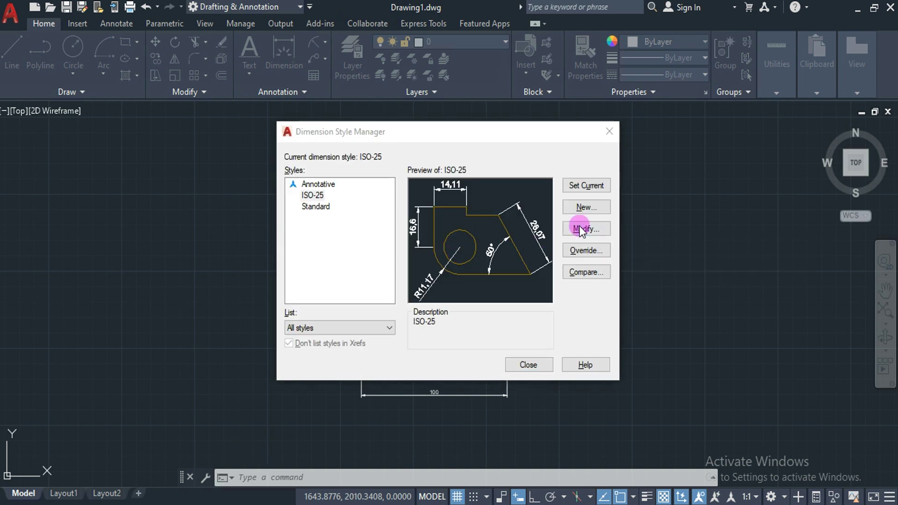
{"action": "left_click", "coordinate": [578, 228]}
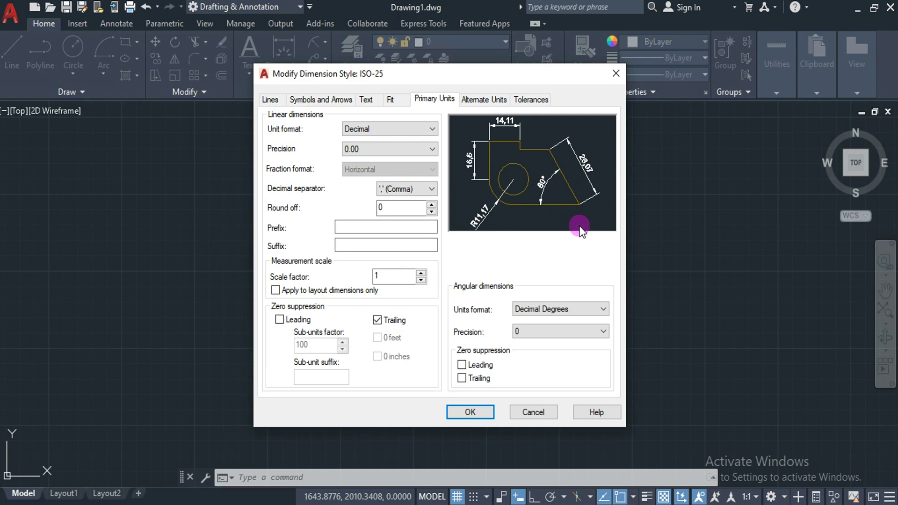
{"action": "left_click", "coordinate": [371, 102]}
{"action": "double_click", "coordinate": [404, 201]}
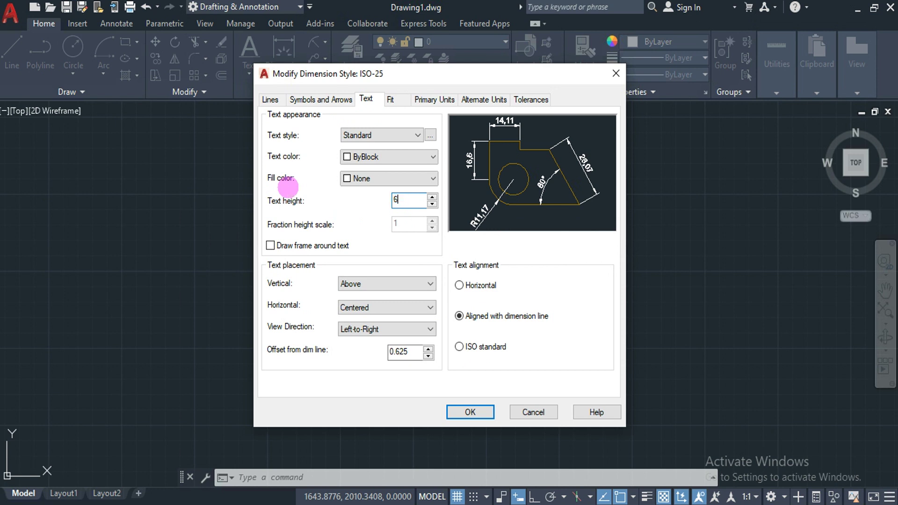
Set the ISO-25 dimension style's arrow size to 3 and make the style current
{"action": "left_click", "coordinate": [298, 100]}
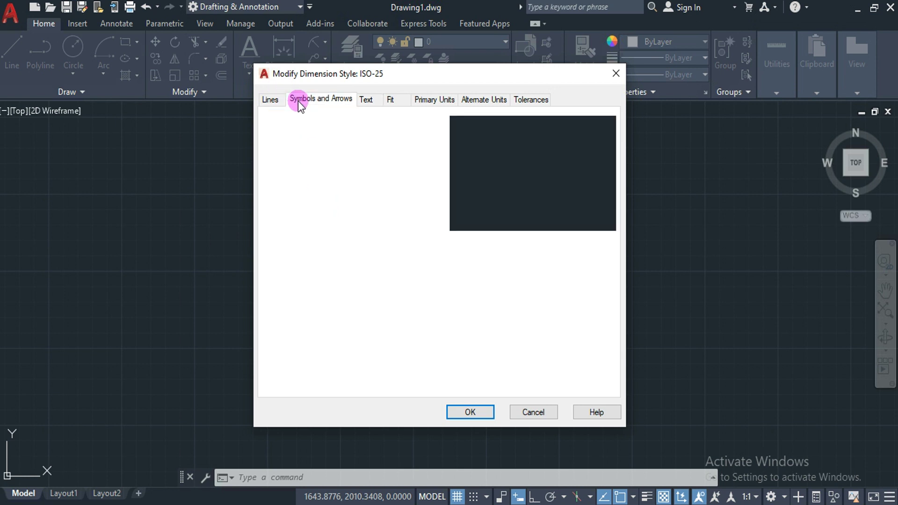
{"action": "double_click", "coordinate": [282, 239]}
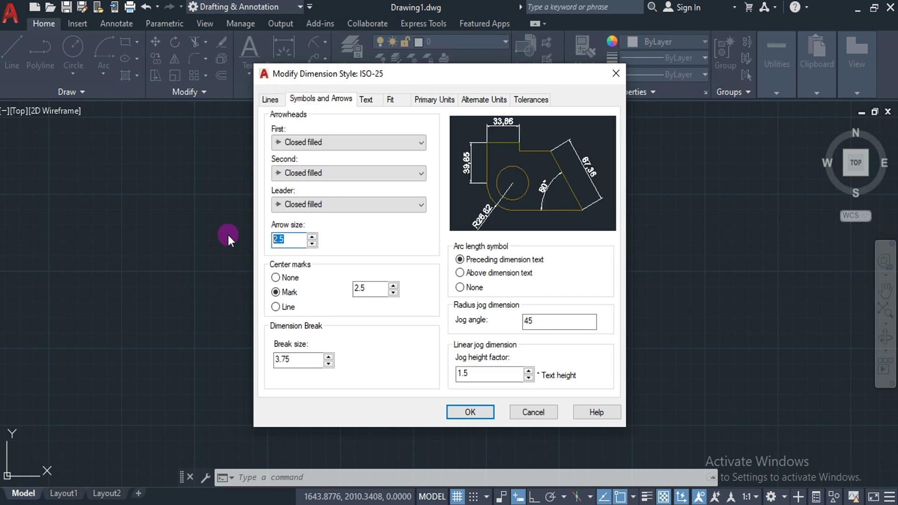
{"action": "type", "text": "3."}
{"action": "left_click", "coordinate": [449, 414]}
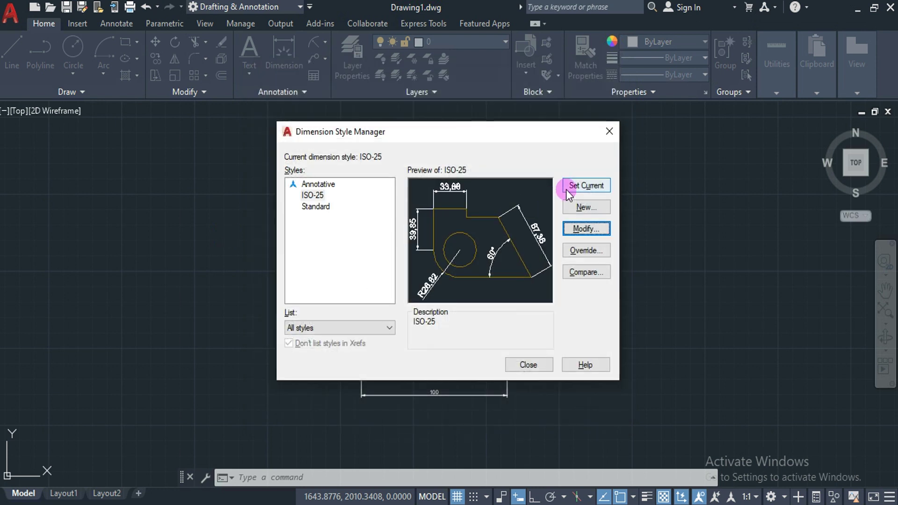
{"action": "left_click", "coordinate": [586, 185]}
{"action": "left_click", "coordinate": [528, 365]}
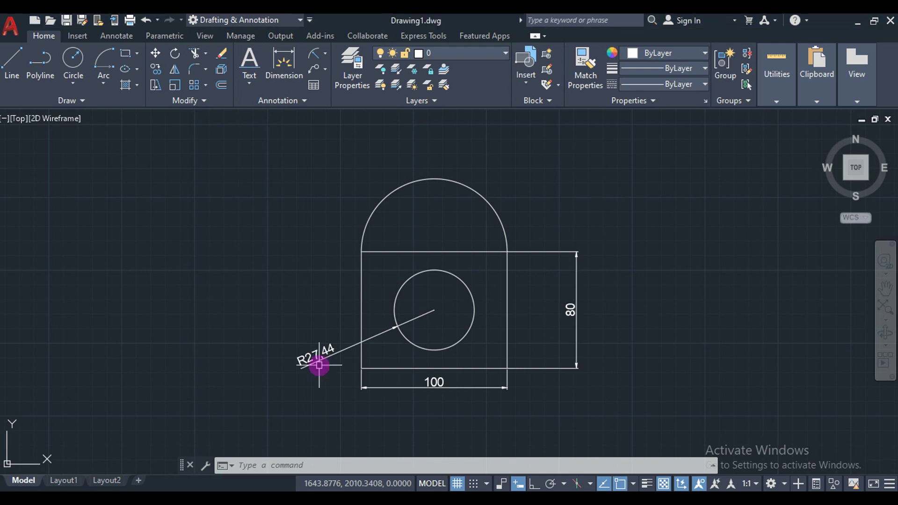
Modify the ISO-25 dimension style to use a period as the decimal separator, and make the style current
{"action": "scroll", "coordinate": [320, 364], "scroll_direction": "up", "scroll_amount": 4}
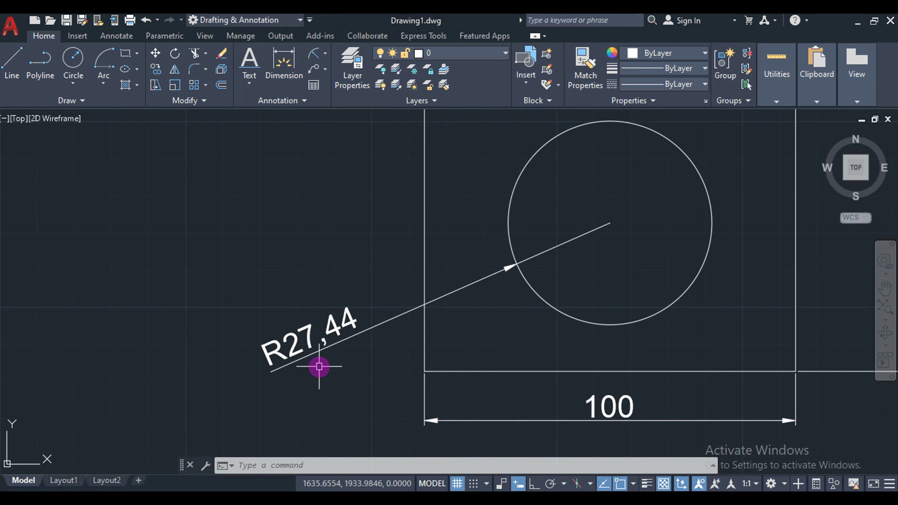
{"action": "scroll", "coordinate": [319, 367], "scroll_direction": "down", "scroll_amount": 5}
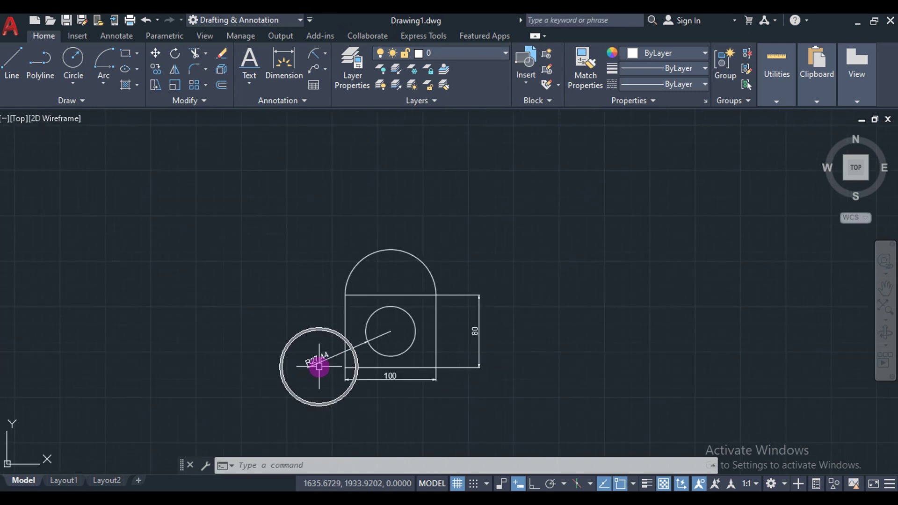
{"action": "type", "text": "d"}
{"action": "key", "text": "Return"}
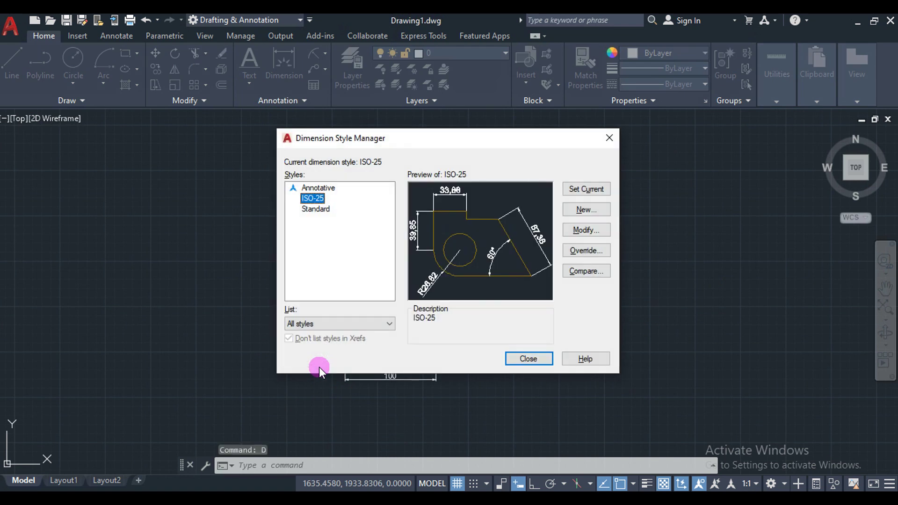
{"action": "left_click", "coordinate": [566, 236]}
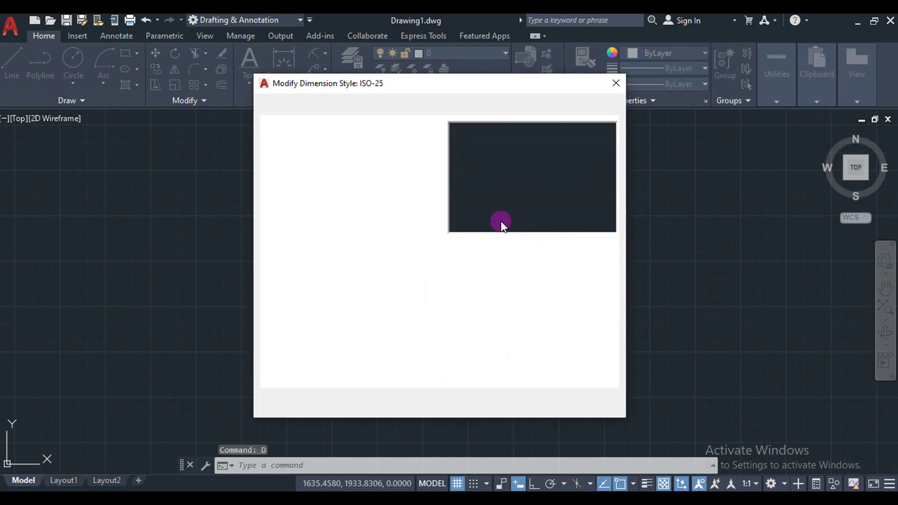
{"action": "left_click", "coordinate": [418, 112]}
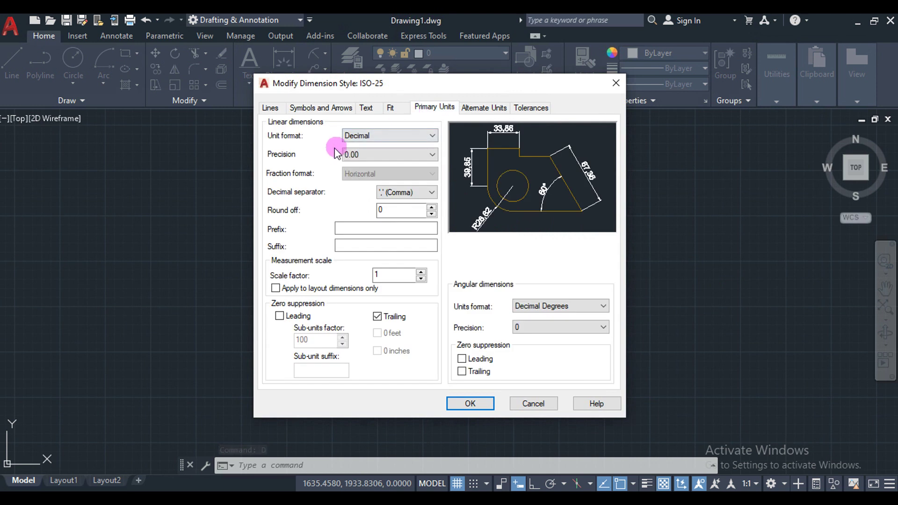
{"action": "left_click", "coordinate": [411, 192]}
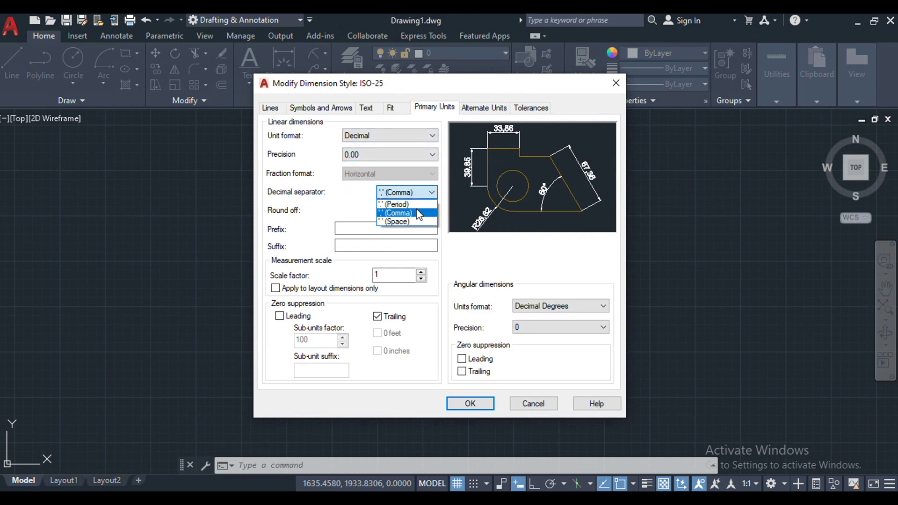
{"action": "left_click", "coordinate": [406, 204]}
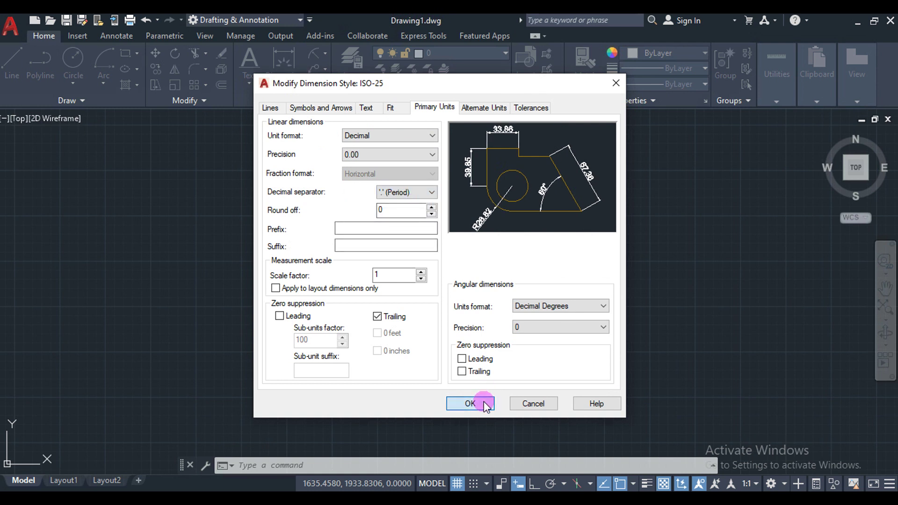
{"action": "left_click", "coordinate": [481, 403]}
{"action": "left_click", "coordinate": [580, 195]}
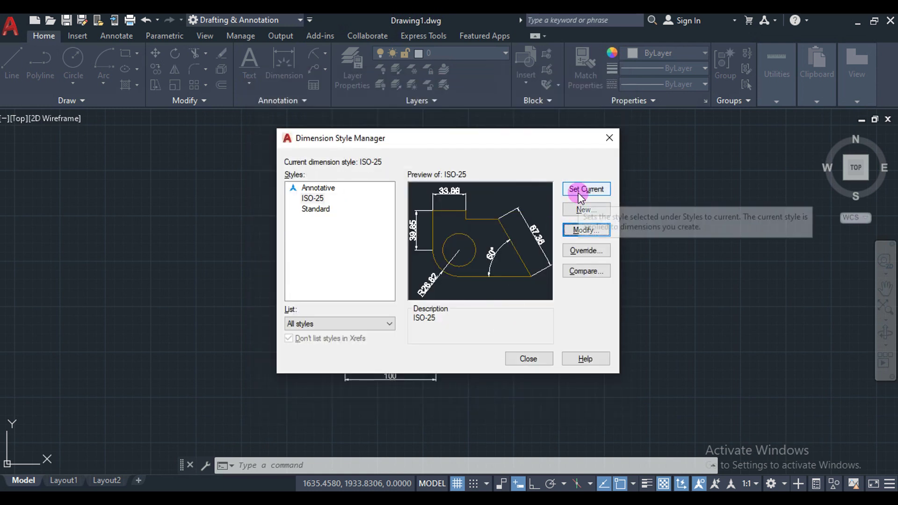
{"action": "left_click", "coordinate": [507, 360]}
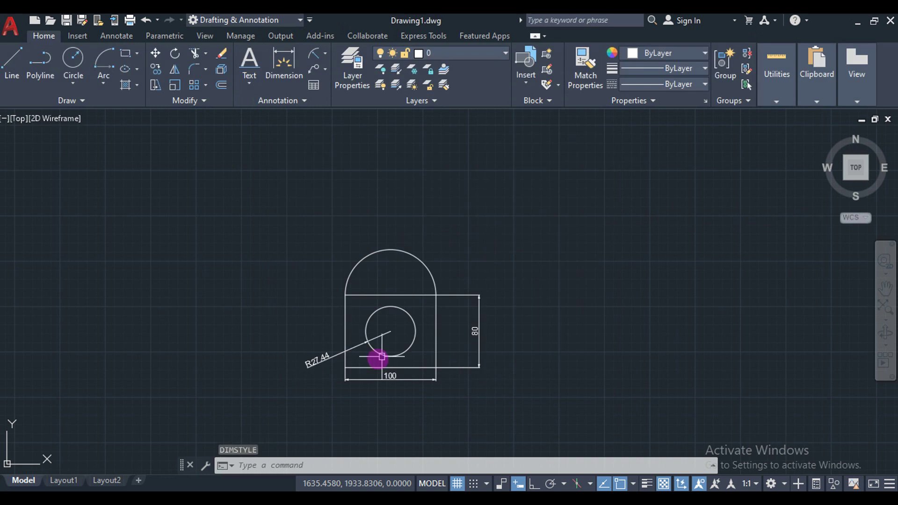
Add a diameter dimension to the top arc, placing its text outside the shape at the upper right
{"action": "scroll", "coordinate": [322, 361], "scroll_direction": "up", "scroll_amount": 5}
{"action": "scroll", "coordinate": [324, 363], "scroll_direction": "down", "scroll_amount": 5}
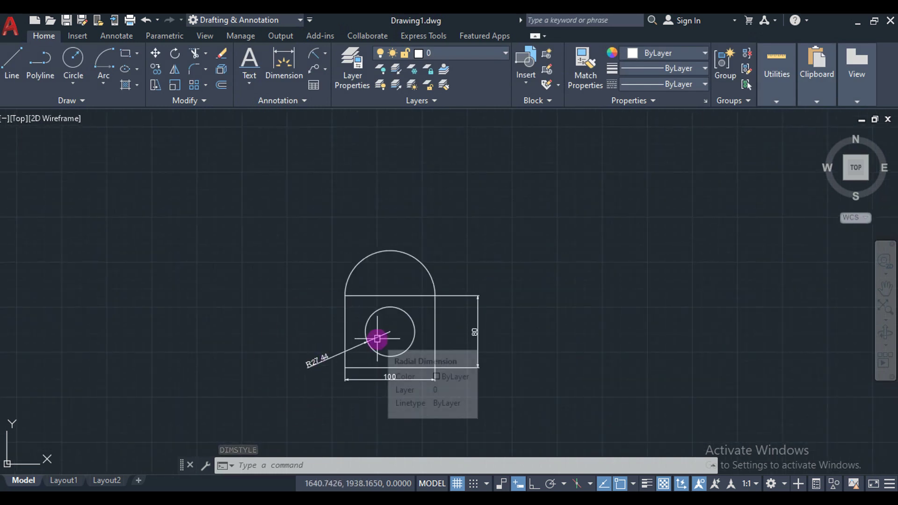
{"action": "scroll", "coordinate": [377, 338], "scroll_direction": "up", "scroll_amount": 2}
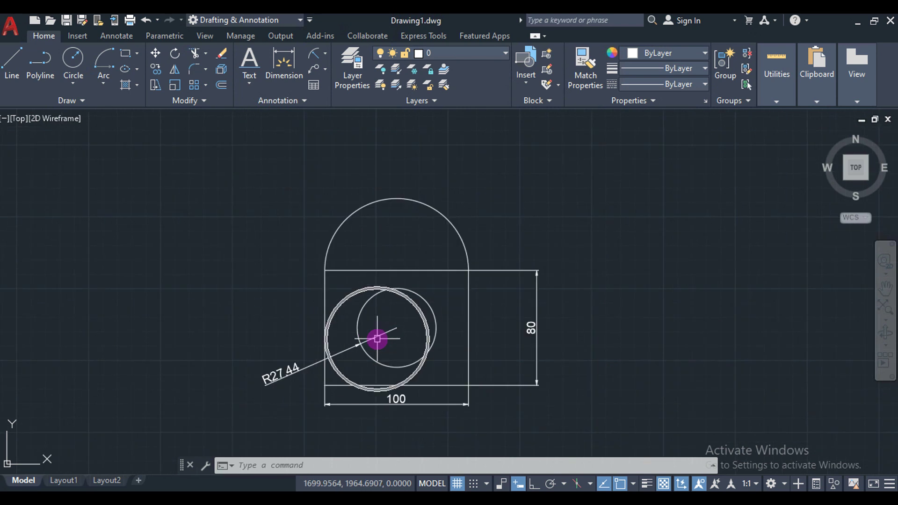
{"action": "left_click", "coordinate": [327, 51]}
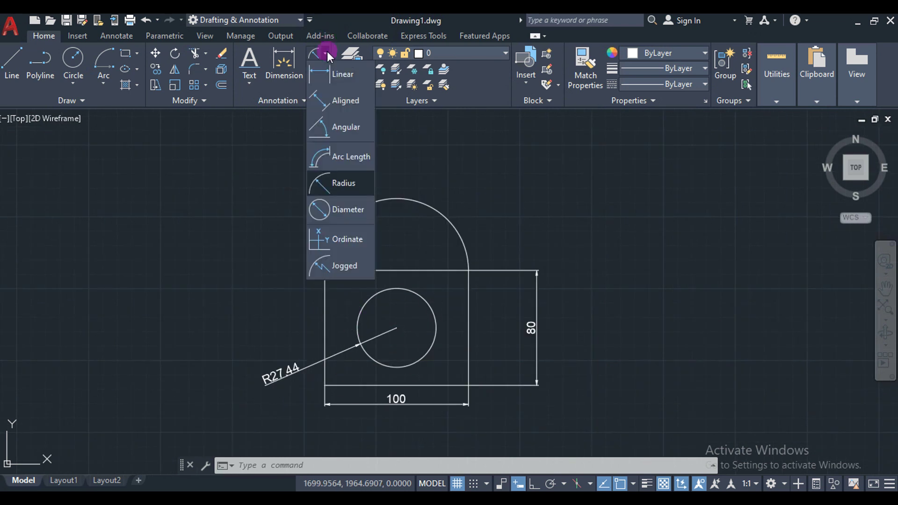
{"action": "left_click", "coordinate": [331, 208]}
{"action": "left_click", "coordinate": [457, 233]}
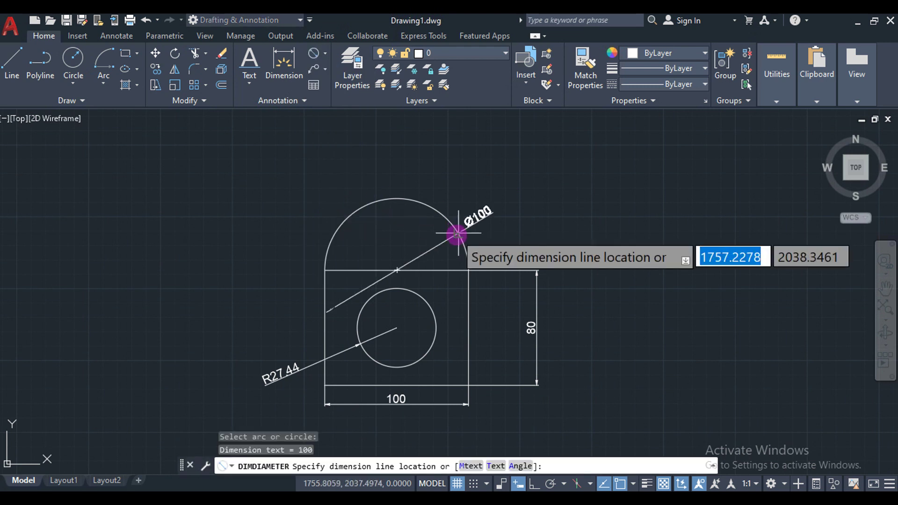
{"action": "left_click", "coordinate": [504, 178]}
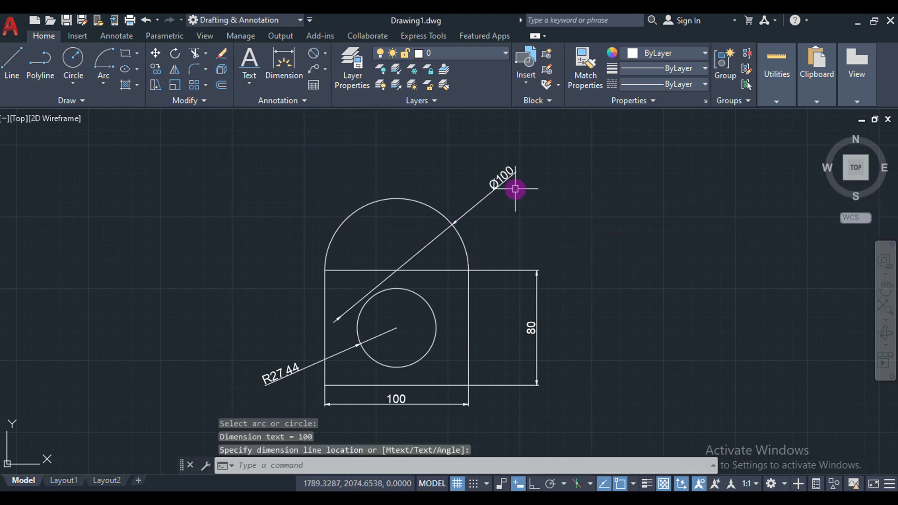
Add an X-datum ordinate dimension at the inner circle's center, ending its leader to the upper right of the shape
{"action": "left_click", "coordinate": [326, 53]}
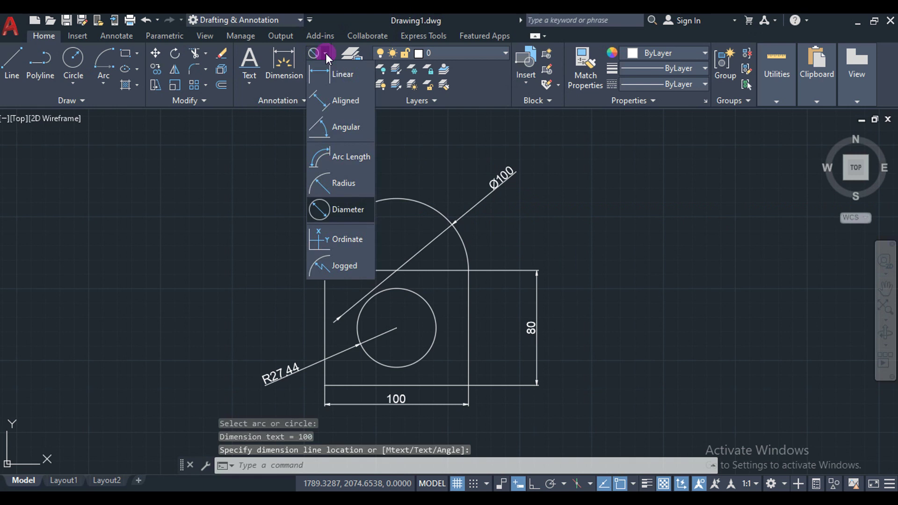
{"action": "left_click", "coordinate": [324, 235]}
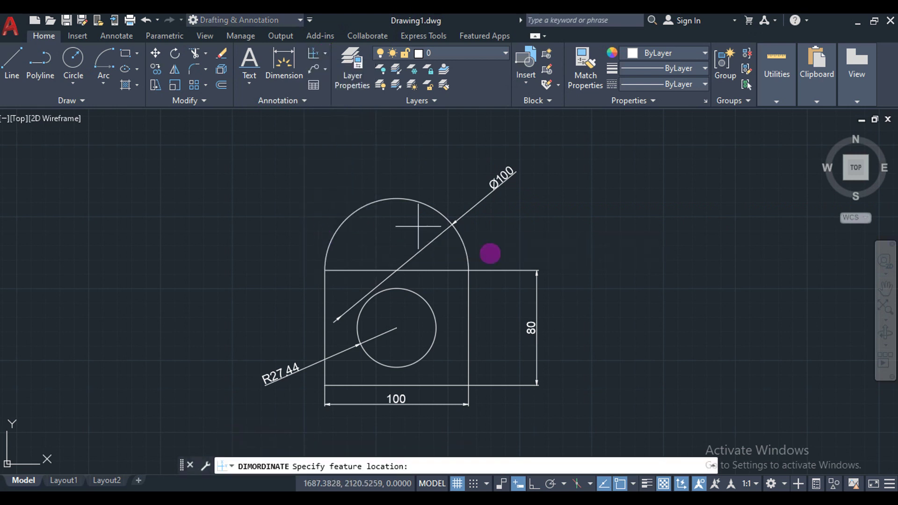
{"action": "left_click", "coordinate": [397, 326]}
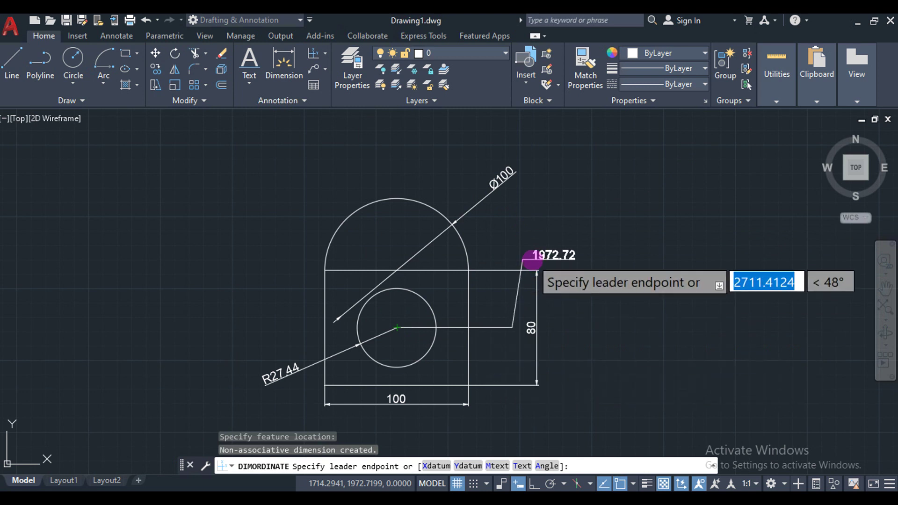
{"action": "key", "text": "Down"}
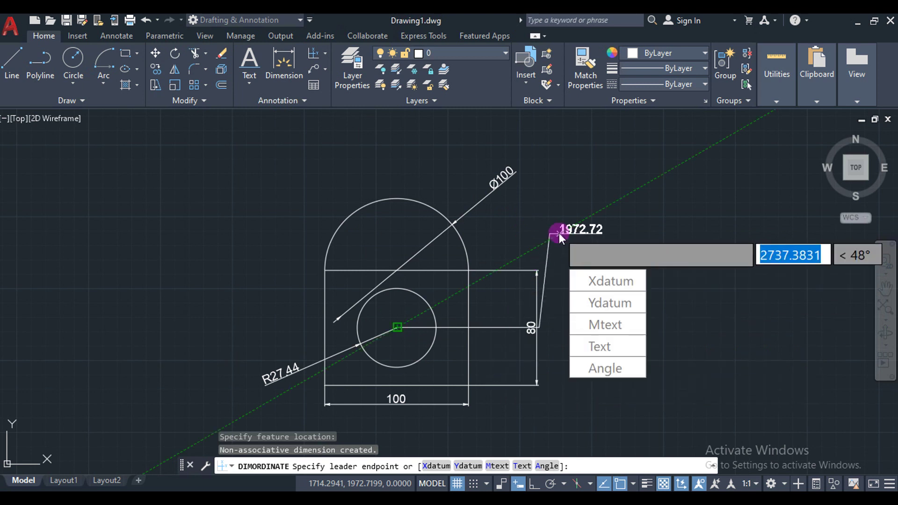
{"action": "left_click", "coordinate": [586, 281]}
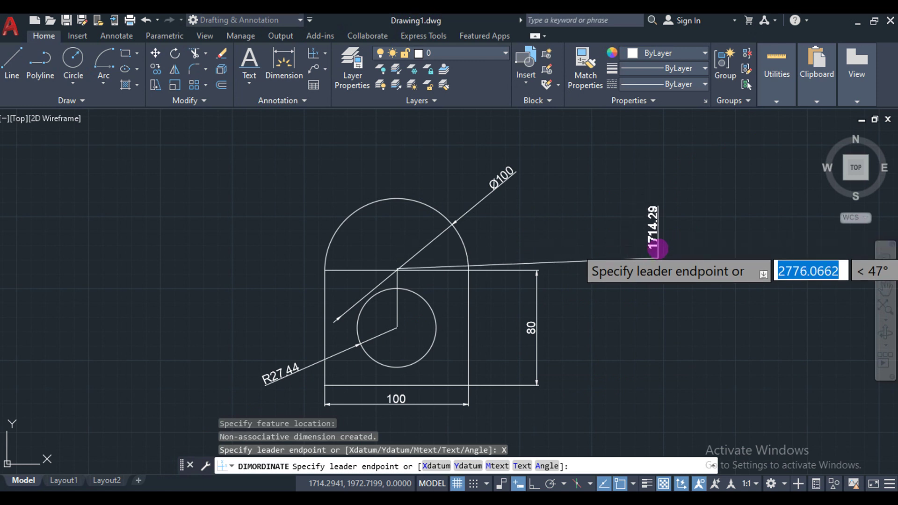
{"action": "left_click", "coordinate": [675, 251]}
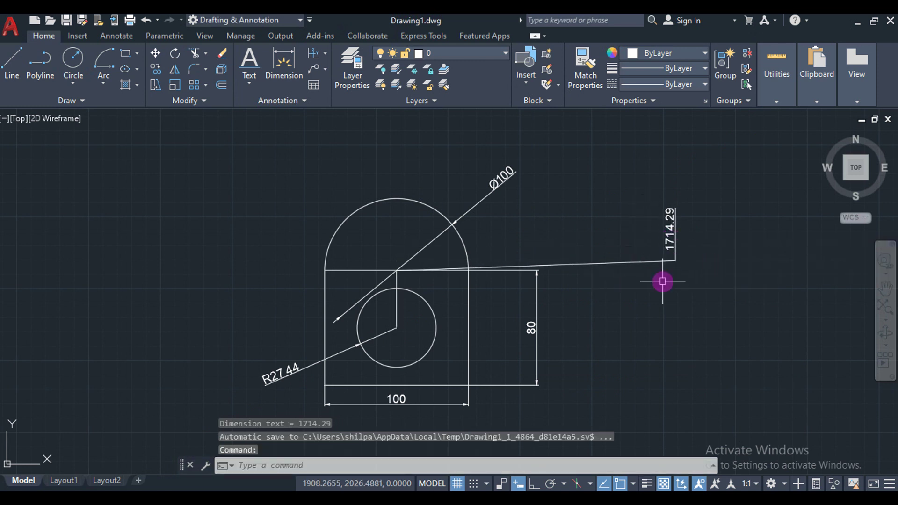
Add a Y-datum ordinate dimension at the inner circle's center, ending its leader to the right of the vertical dimension
{"action": "key", "text": "Return"}
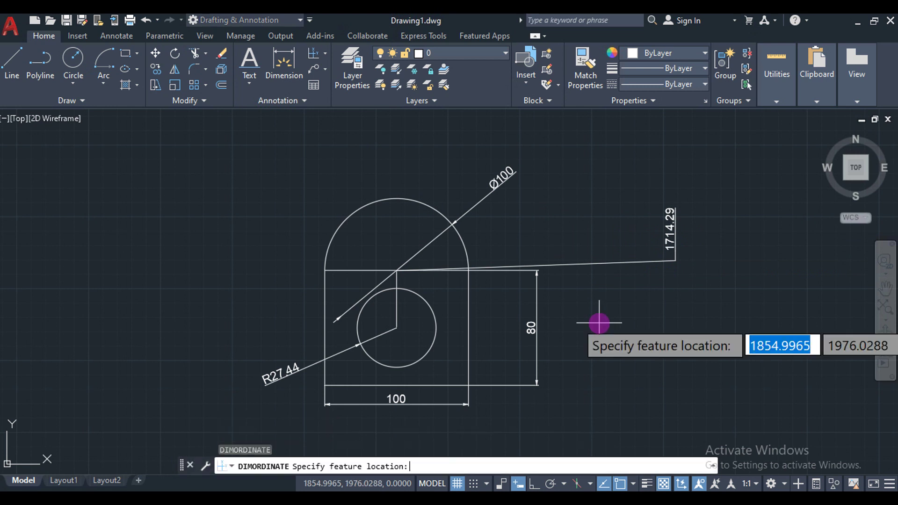
{"action": "left_click", "coordinate": [397, 328]}
{"action": "type", "text": "Y"}
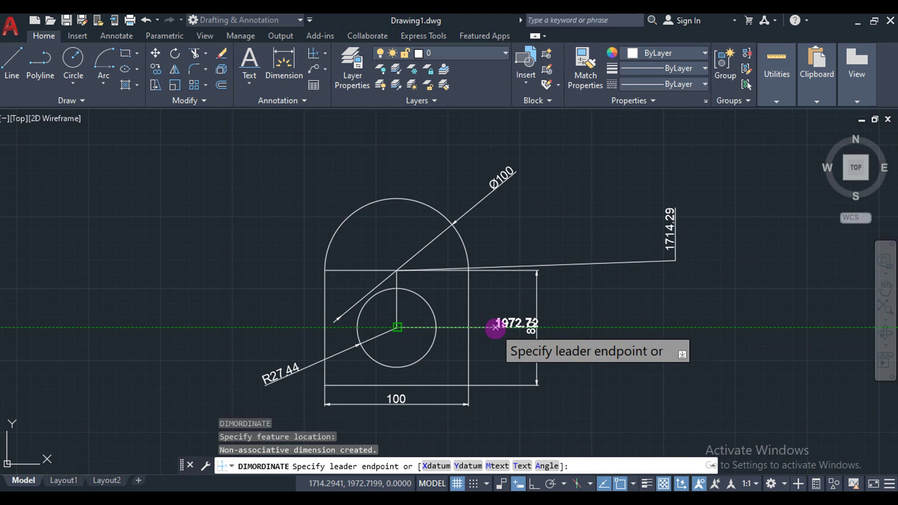
{"action": "key", "text": "Return"}
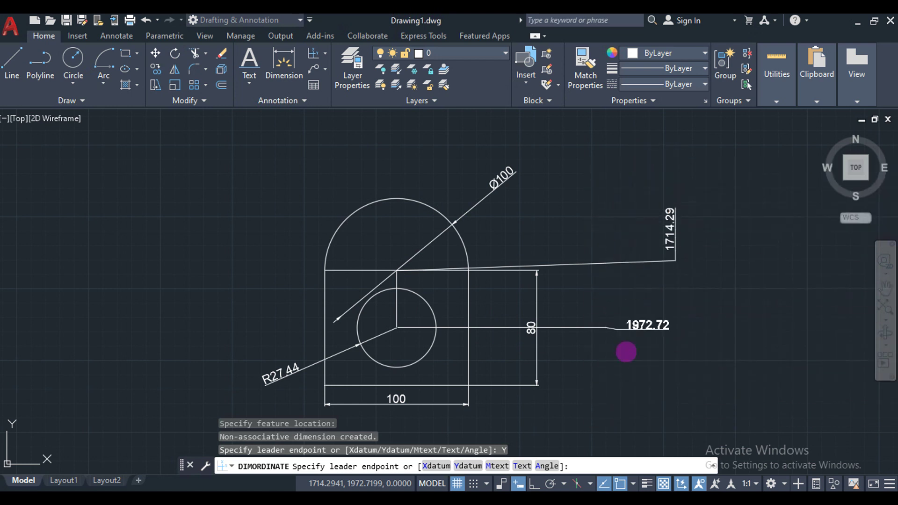
{"action": "left_click", "coordinate": [631, 358]}
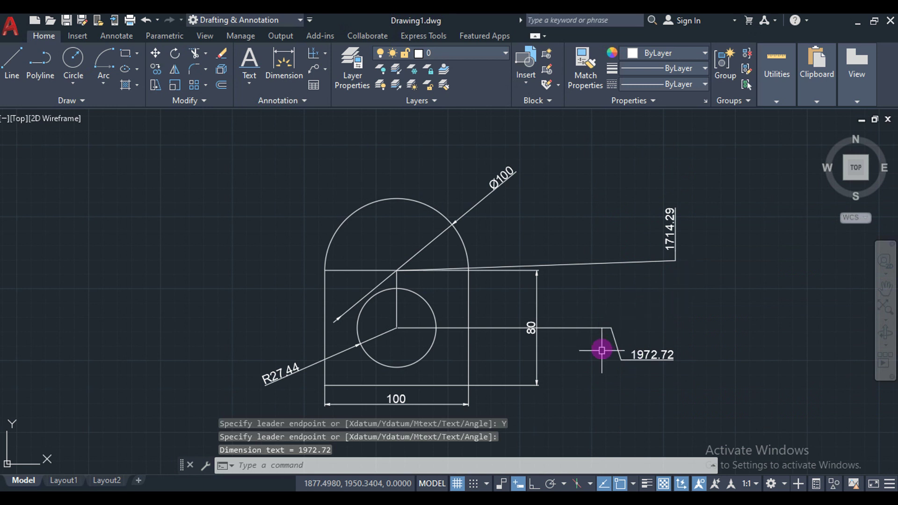
Delete both ordinate dimensions from the inner circle's center
{"action": "left_click", "coordinate": [597, 389]}
{"action": "left_click", "coordinate": [544, 252]}
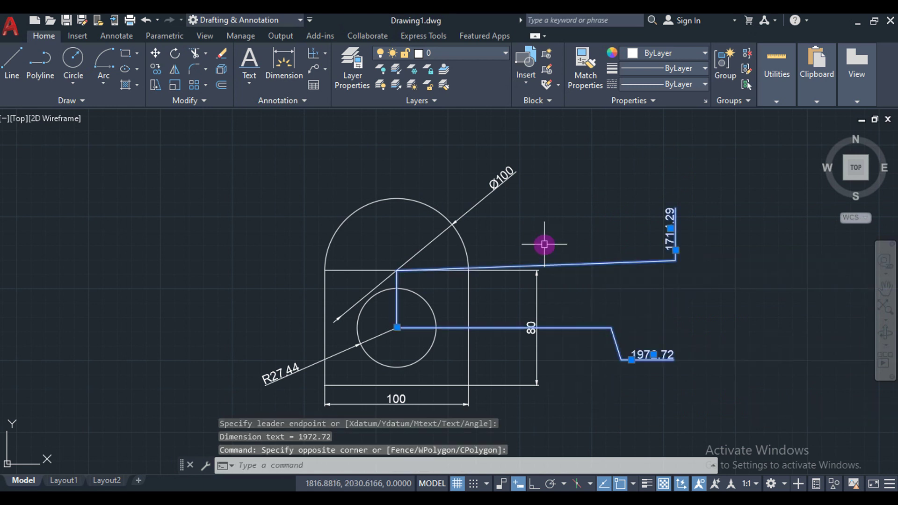
{"action": "key", "text": "Delete"}
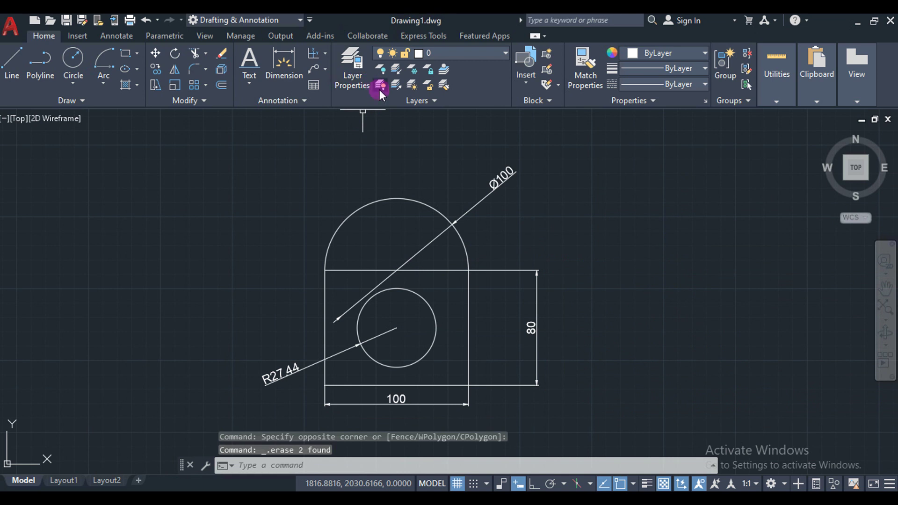
Add an arc length dimension to the top arc, placing it just outside the arc
{"action": "left_click", "coordinate": [326, 55]}
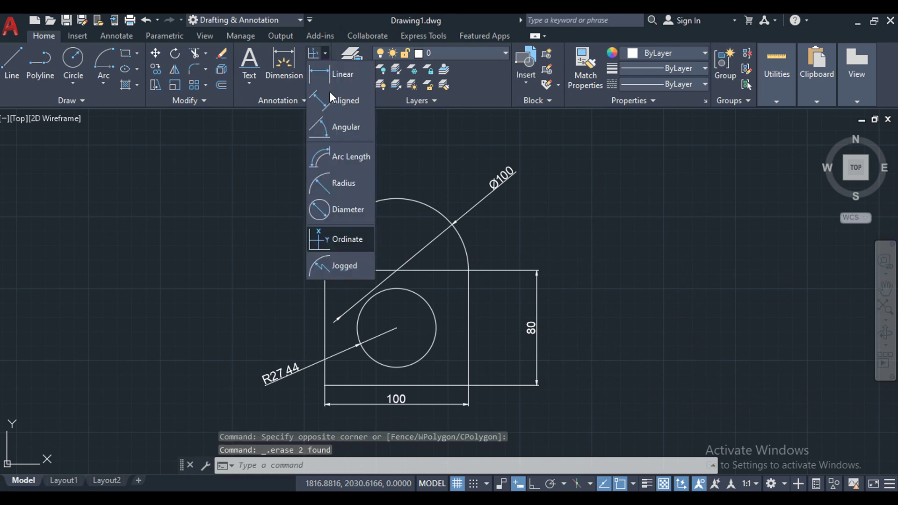
{"action": "left_click", "coordinate": [337, 157]}
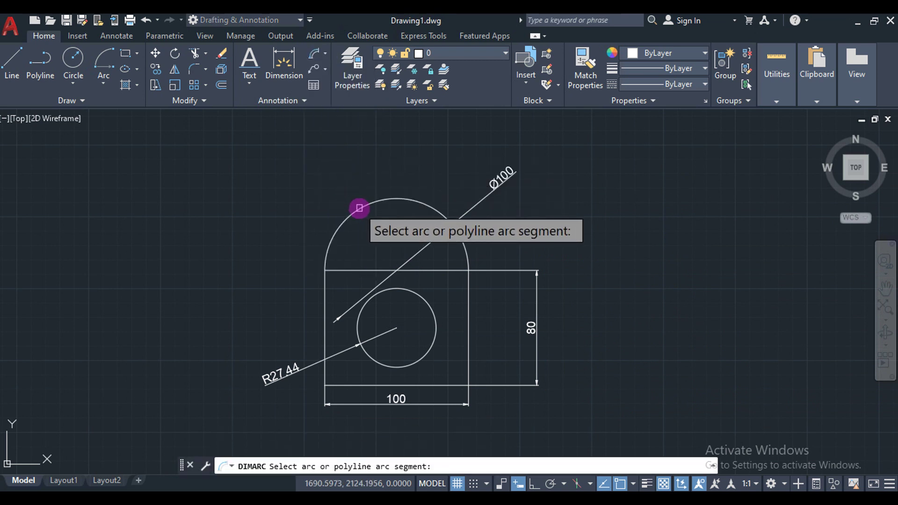
{"action": "left_click", "coordinate": [358, 208]}
{"action": "left_click", "coordinate": [362, 187]}
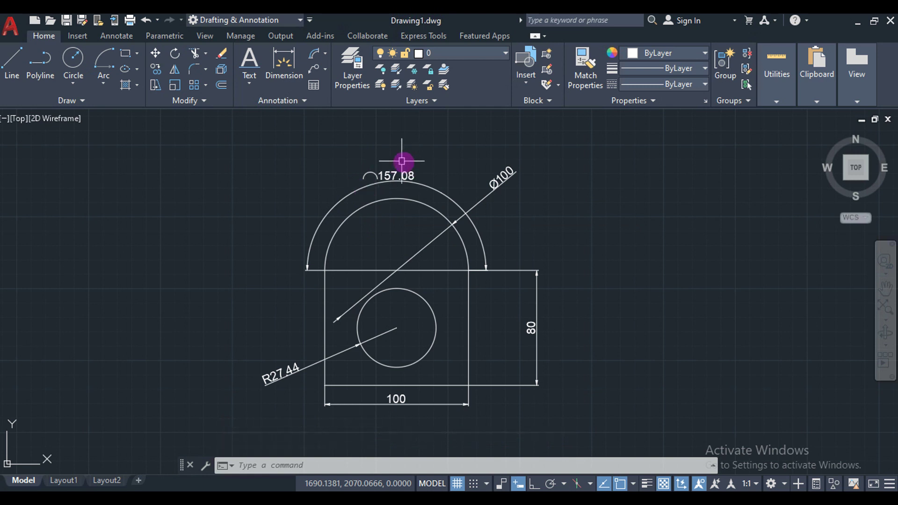
{"action": "mouse_move", "coordinate": [379, 176]}
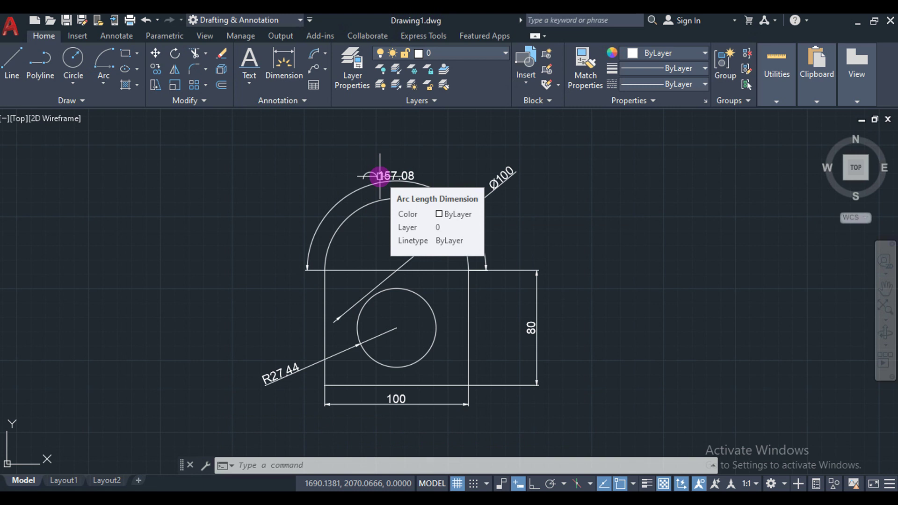
{"action": "left_click", "coordinate": [326, 53]}
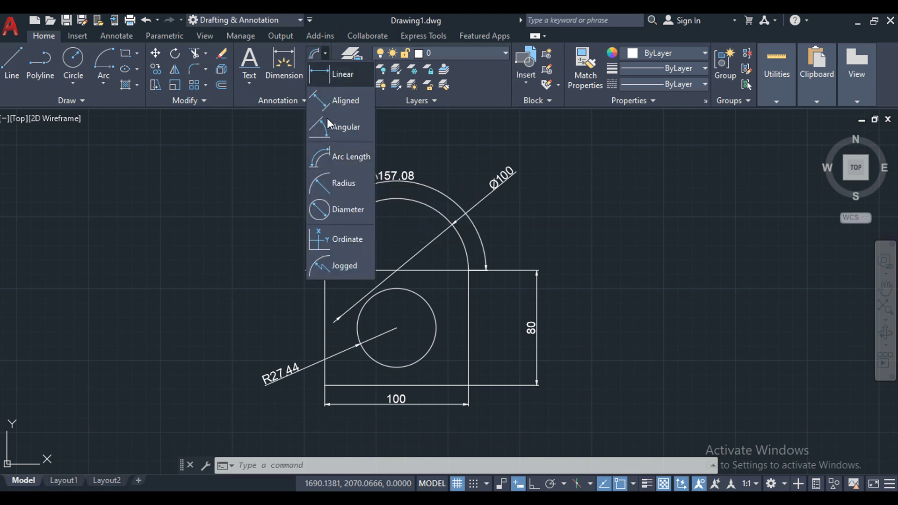
{"action": "left_click", "coordinate": [330, 263]}
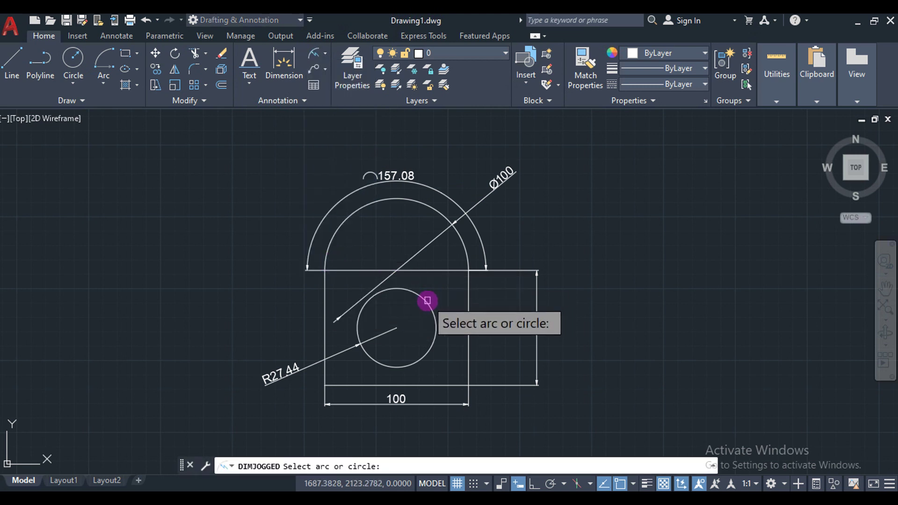
{"action": "key", "text": "Escape"}
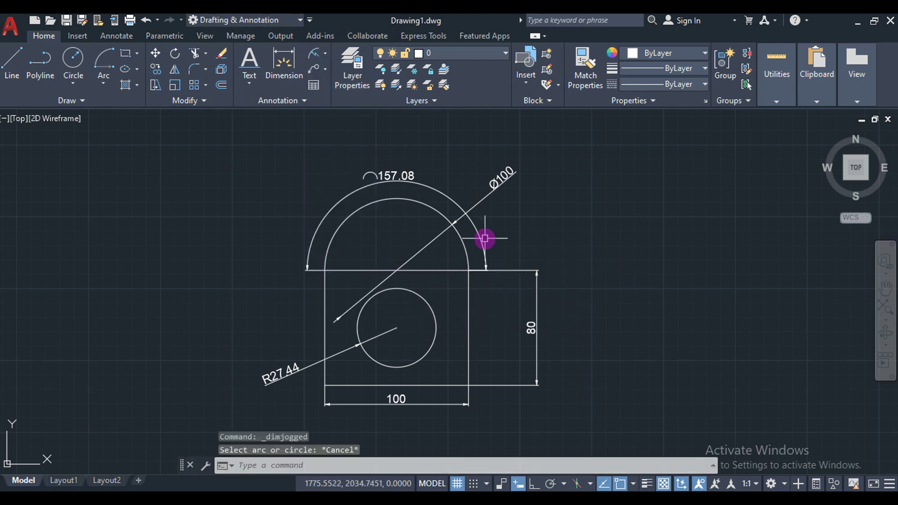
Draw an upward-bulging three-point arc with a radius of about 62 in the empty space right of the dimensioned shape
{"action": "left_click", "coordinate": [104, 84]}
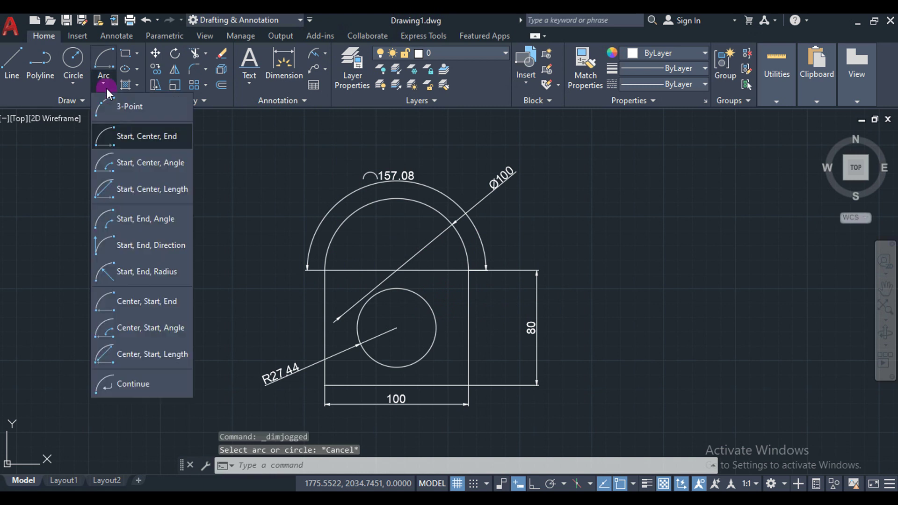
{"action": "left_click", "coordinate": [111, 106]}
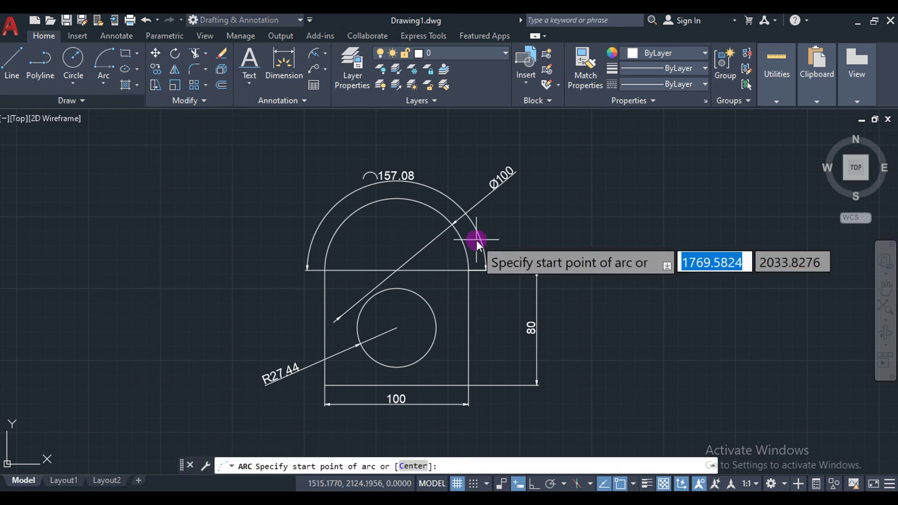
{"action": "left_click", "coordinate": [602, 276]}
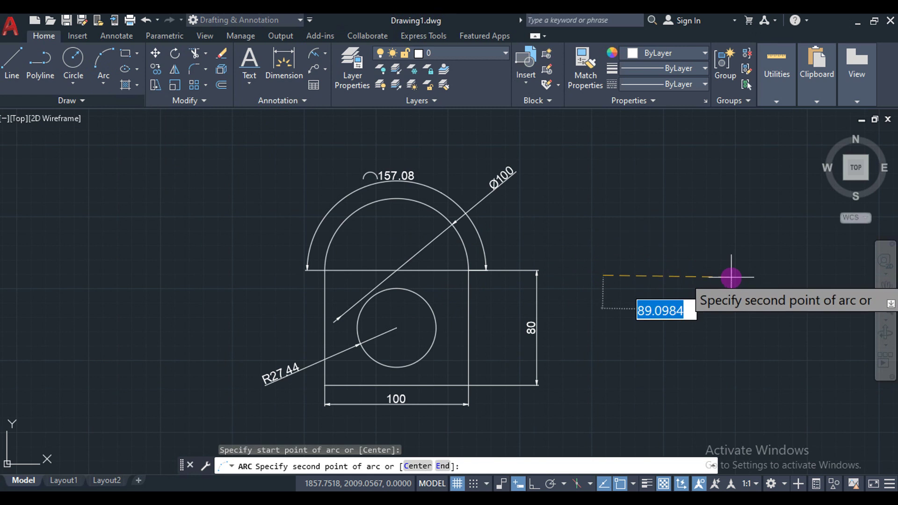
{"action": "left_click", "coordinate": [667, 239]}
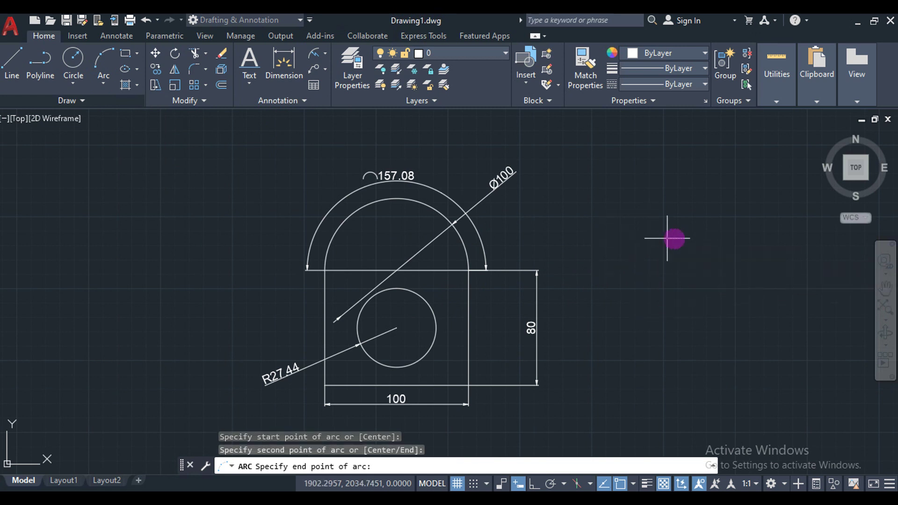
{"action": "left_click", "coordinate": [746, 272]}
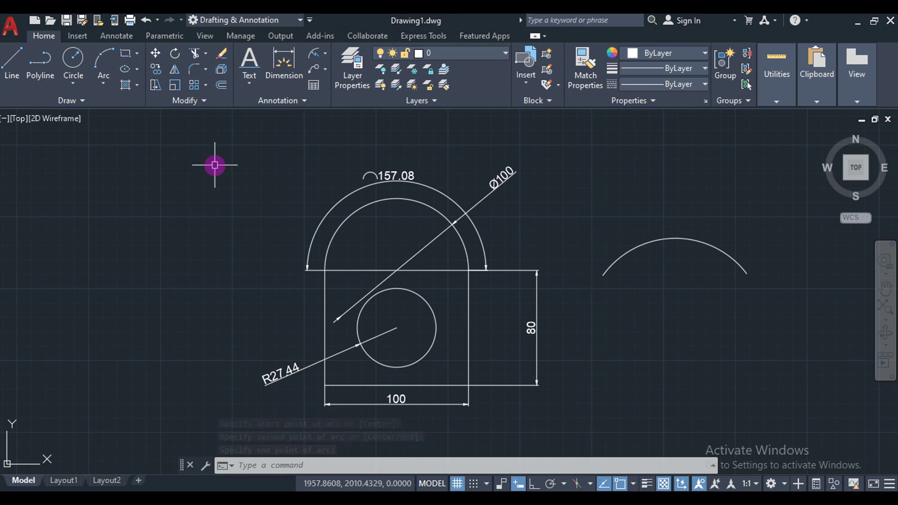
Draw a break line with a zigzag in its middle across the new arc's open end, extending slightly past both arc endpoints
{"action": "left_click", "coordinate": [13, 75]}
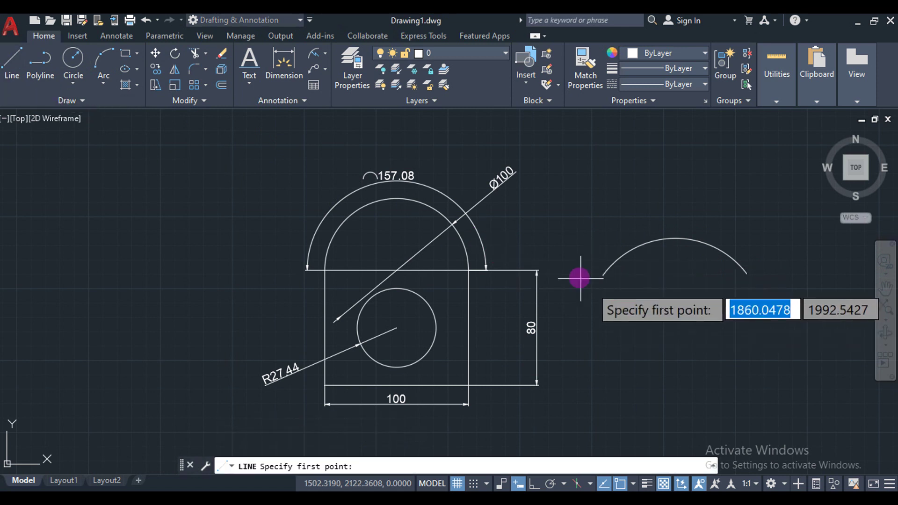
{"action": "left_click", "coordinate": [586, 276]}
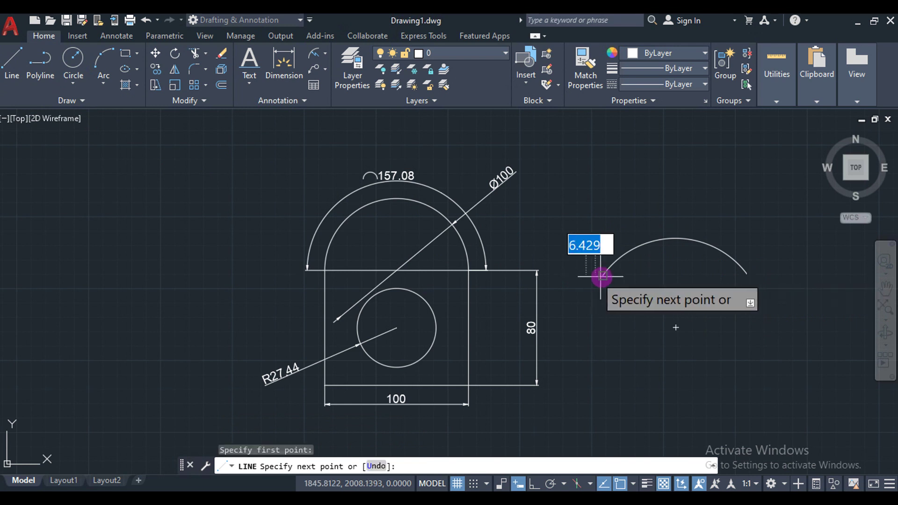
{"action": "left_click", "coordinate": [653, 274]}
{"action": "left_click", "coordinate": [664, 256]}
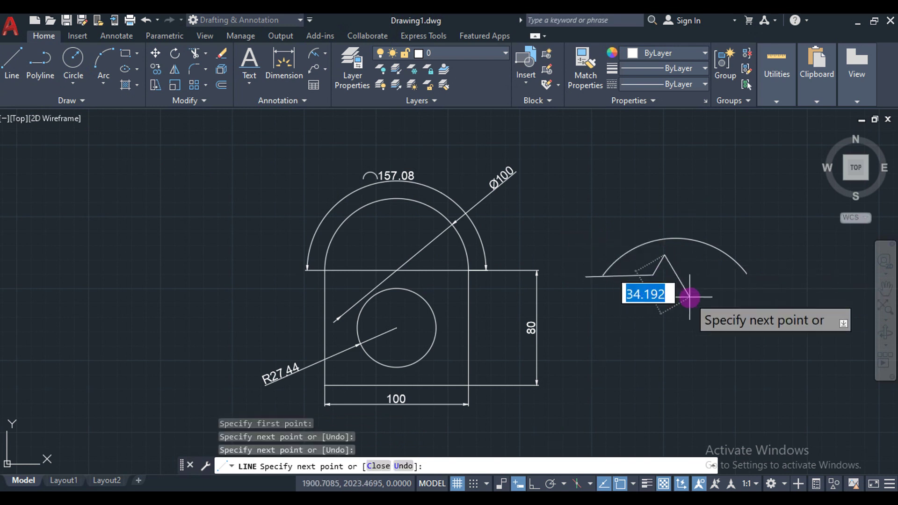
{"action": "left_click", "coordinate": [678, 280]}
{"action": "left_click", "coordinate": [690, 296]}
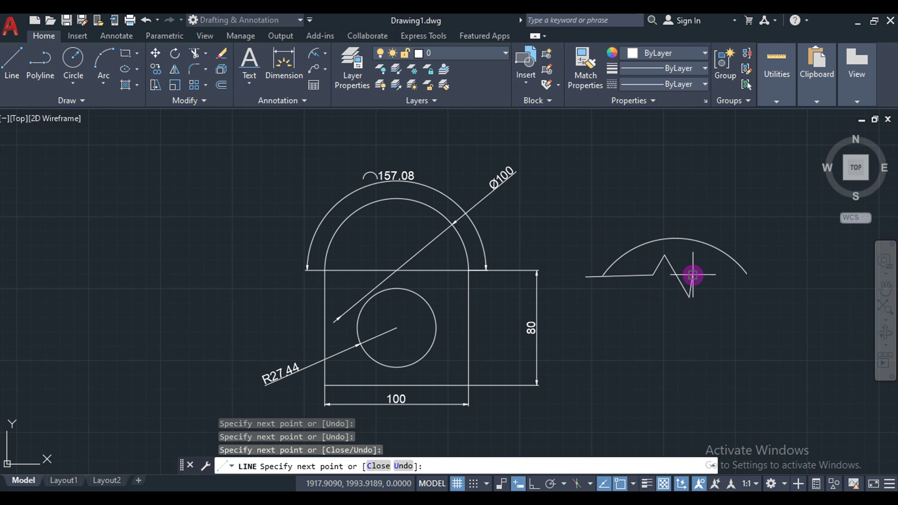
{"action": "left_click", "coordinate": [692, 275]}
{"action": "left_click", "coordinate": [771, 272]}
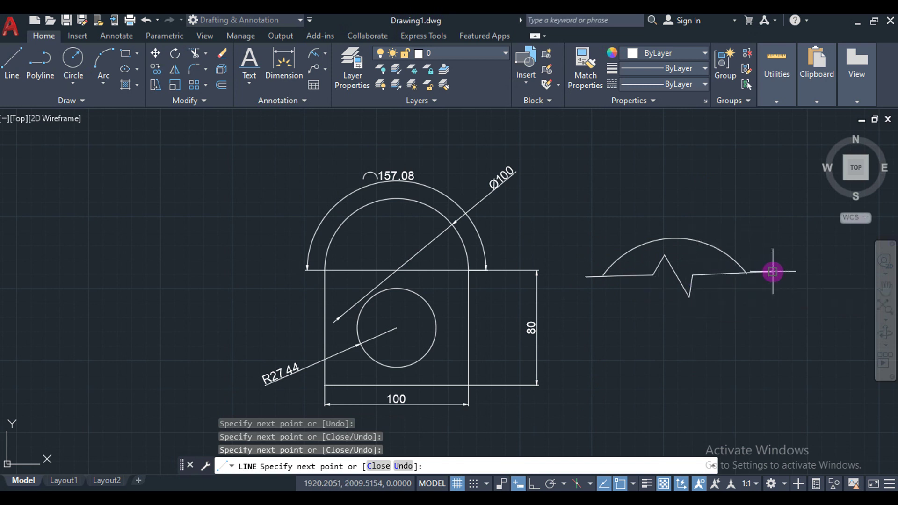
{"action": "key", "text": "Escape"}
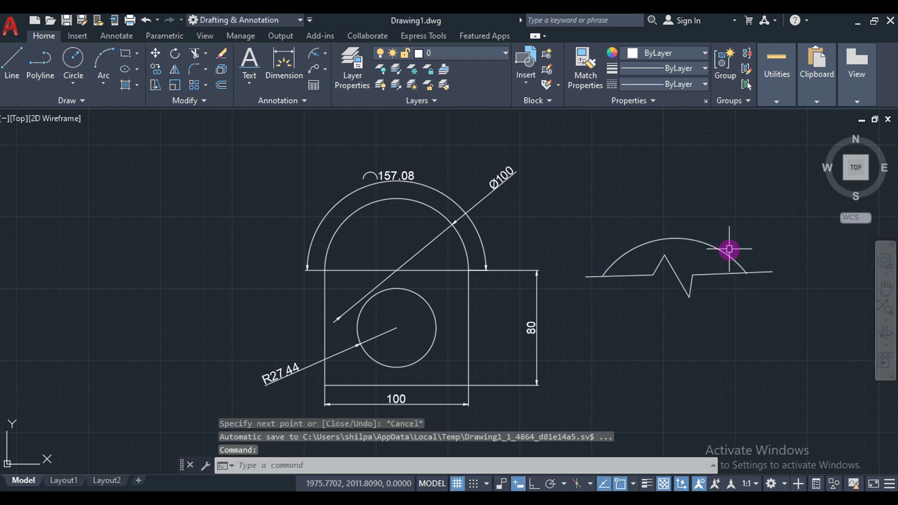
Add a jogged radius dimension to the new arc, placing its center override, dimension line and jog above the arc
{"action": "mouse_move", "coordinate": [701, 237]}
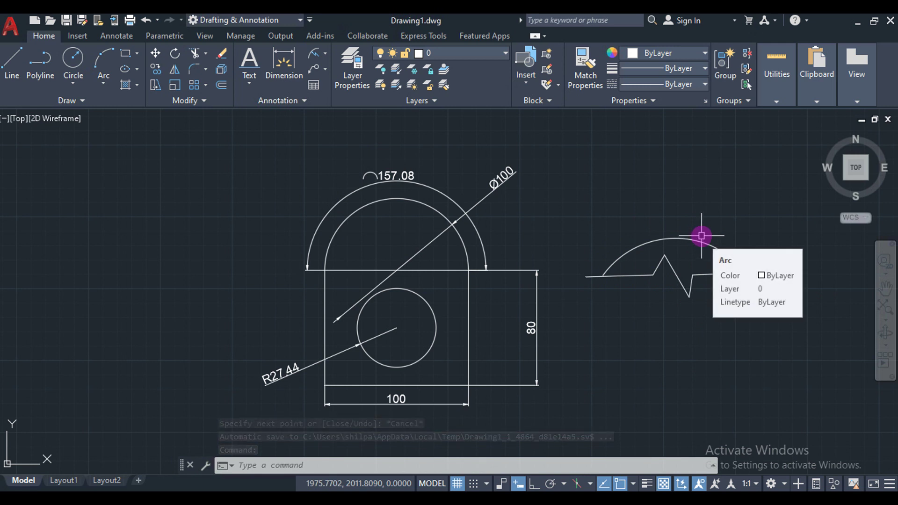
{"action": "left_click", "coordinate": [325, 55]}
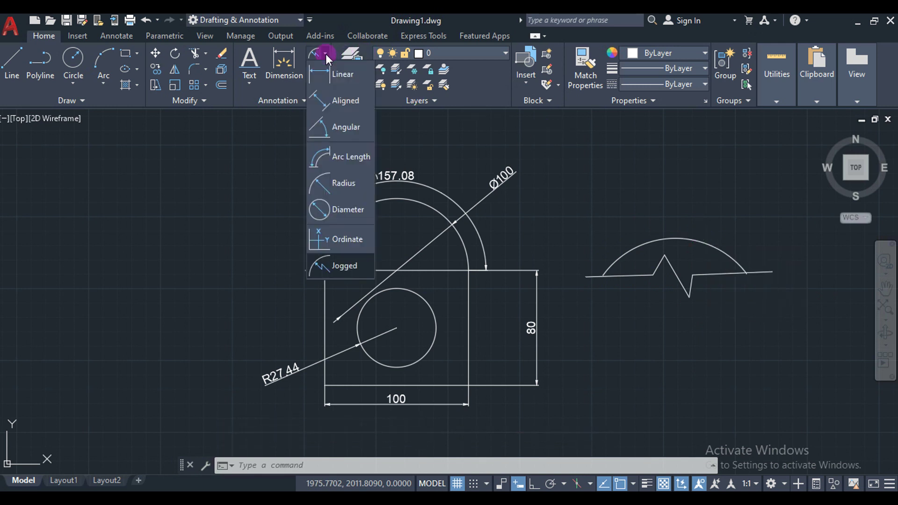
{"action": "left_click", "coordinate": [320, 257]}
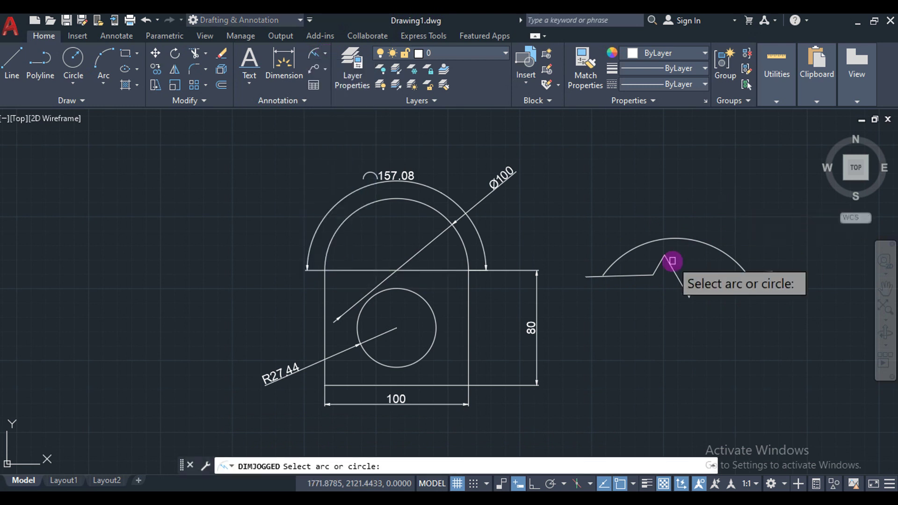
{"action": "left_click", "coordinate": [682, 238]}
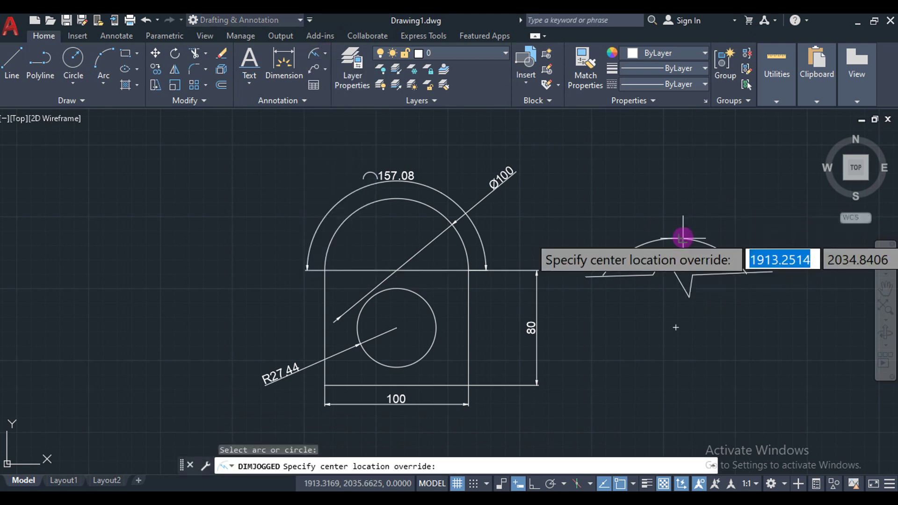
{"action": "left_click", "coordinate": [667, 177]}
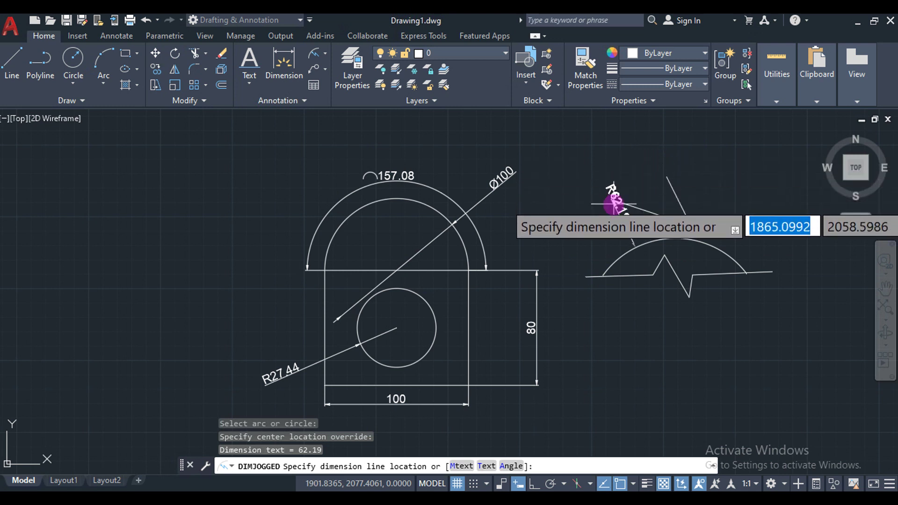
{"action": "left_click", "coordinate": [630, 203]}
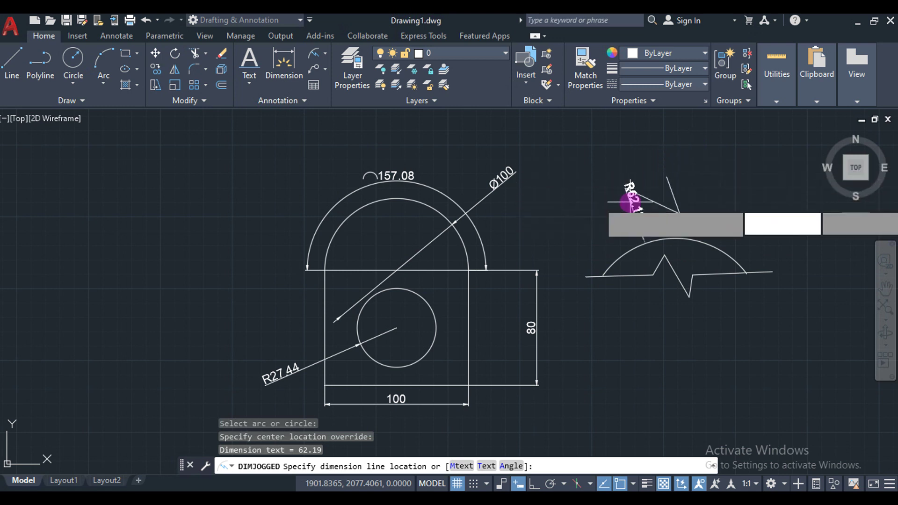
{"action": "left_click", "coordinate": [643, 155]}
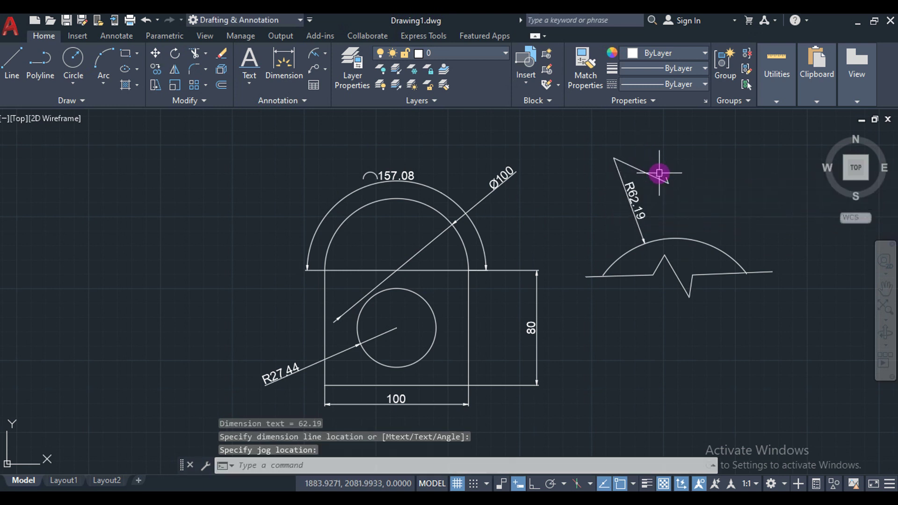
{"action": "scroll", "coordinate": [660, 173], "scroll_direction": "up", "scroll_amount": 5}
{"action": "scroll", "coordinate": [659, 173], "scroll_direction": "down", "scroll_amount": 5}
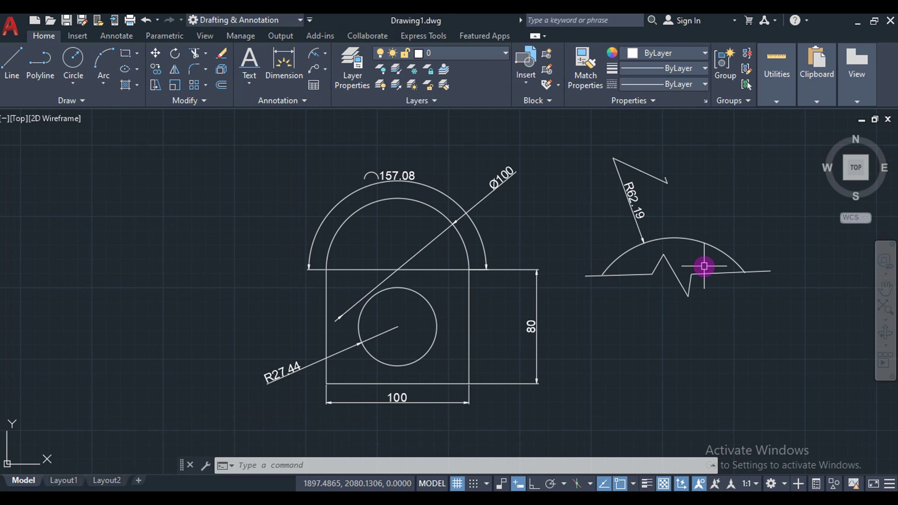
{"action": "left_click", "coordinate": [326, 48]}
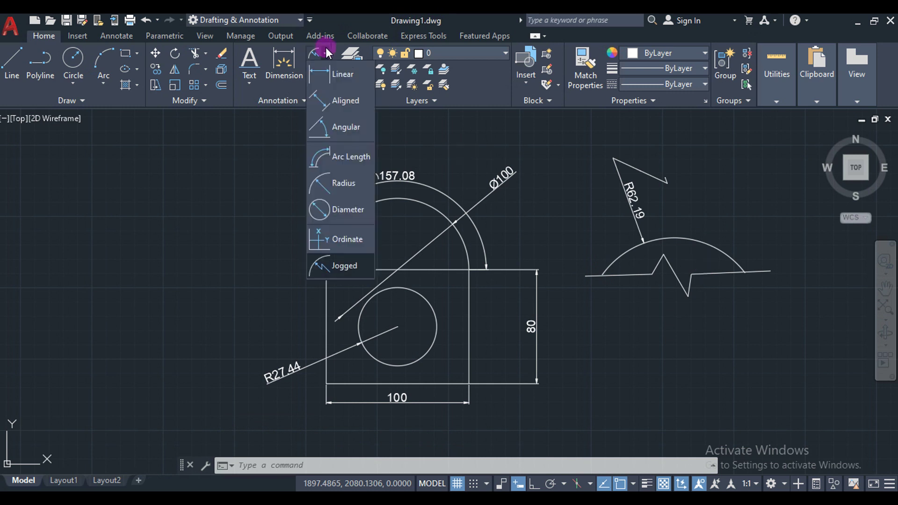
{"action": "left_click", "coordinate": [323, 263]}
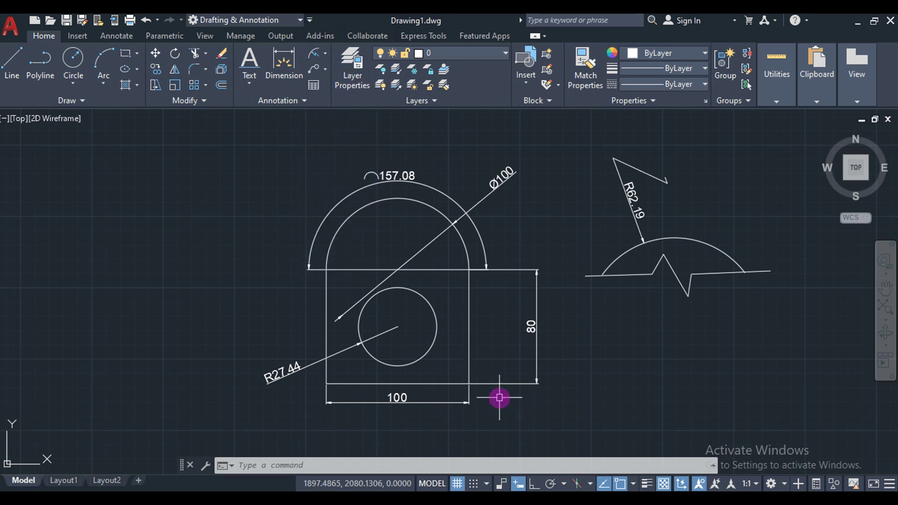
Add a linear dimension to the first yellow segment of the upper segmented line, placing it below the line
{"action": "scroll", "coordinate": [499, 397], "scroll_direction": "down", "scroll_amount": 6}
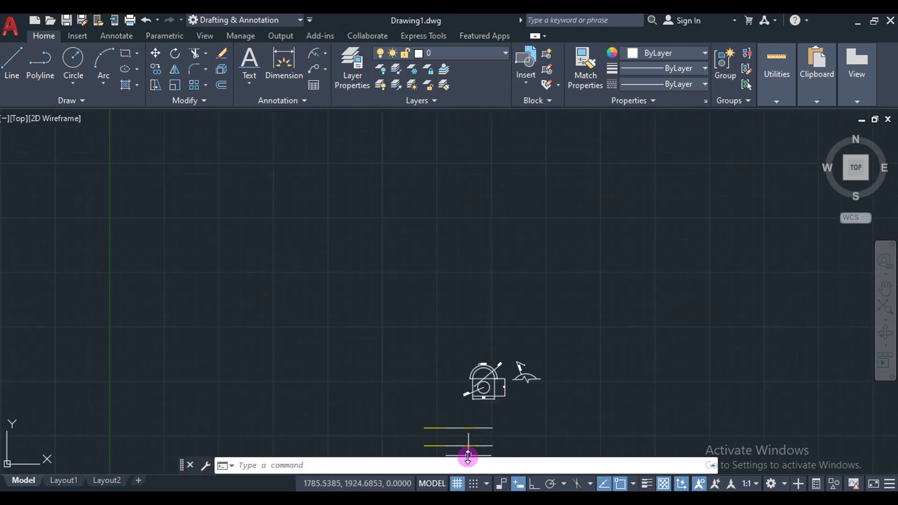
{"action": "scroll", "coordinate": [468, 457], "scroll_direction": "up", "scroll_amount": 4}
{"action": "scroll", "coordinate": [468, 457], "scroll_direction": "up", "scroll_amount": 4}
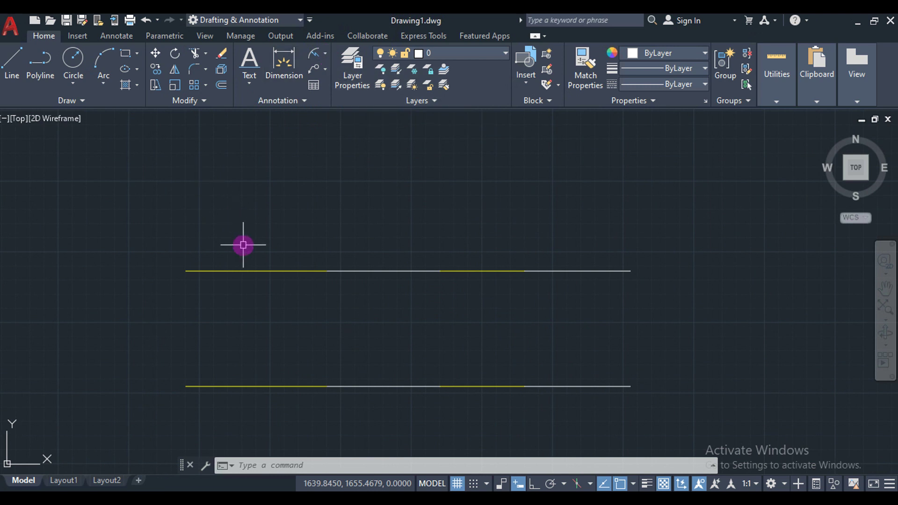
{"action": "left_click", "coordinate": [328, 52]}
{"action": "left_click", "coordinate": [322, 69]}
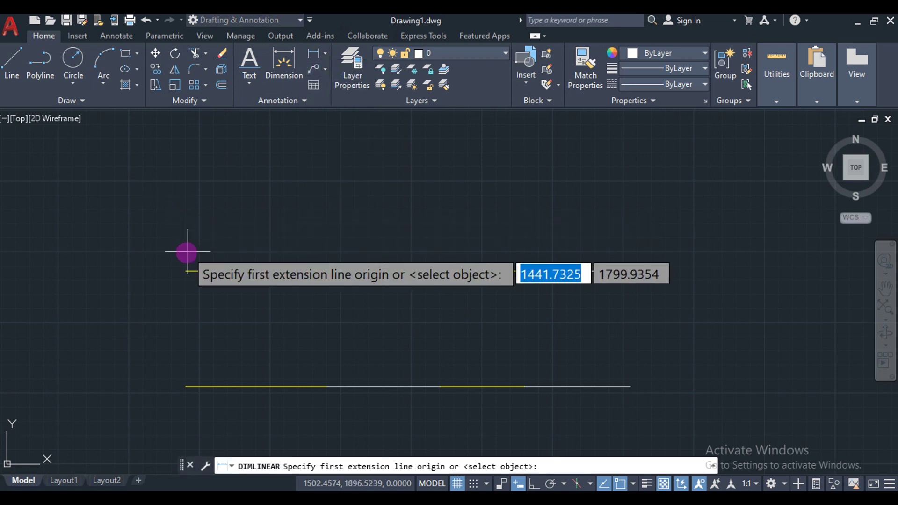
{"action": "left_click", "coordinate": [185, 269]}
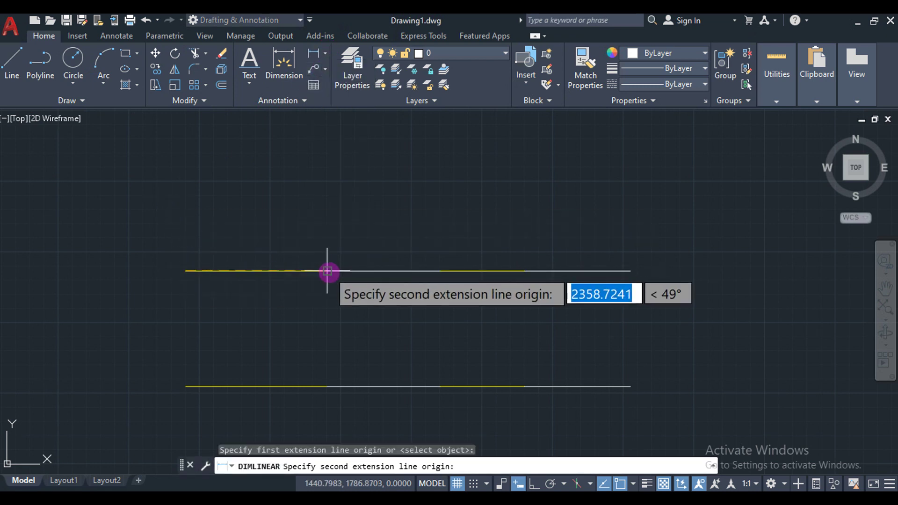
{"action": "left_click", "coordinate": [326, 269]}
{"action": "left_click", "coordinate": [306, 307]}
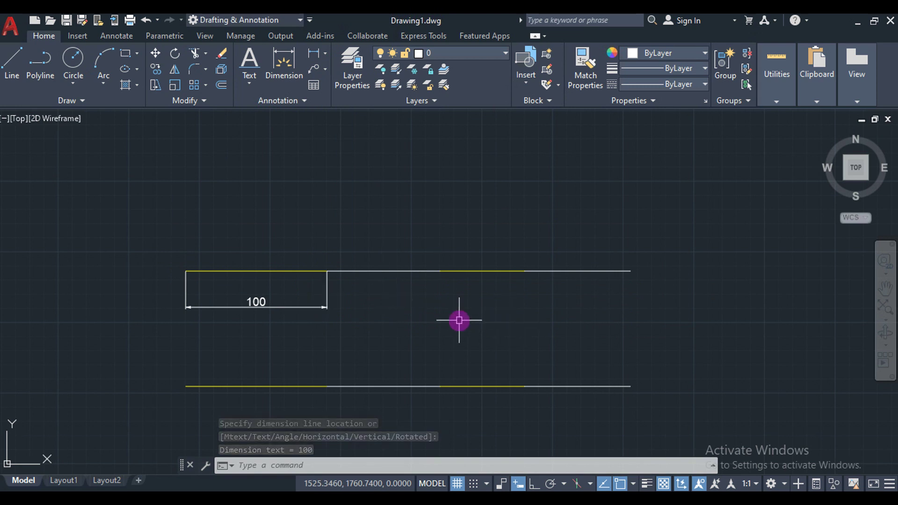
Continue the upper segmented line's linear dimension through its three remaining segments using continued dimensions
{"action": "type", "text": "DI"}
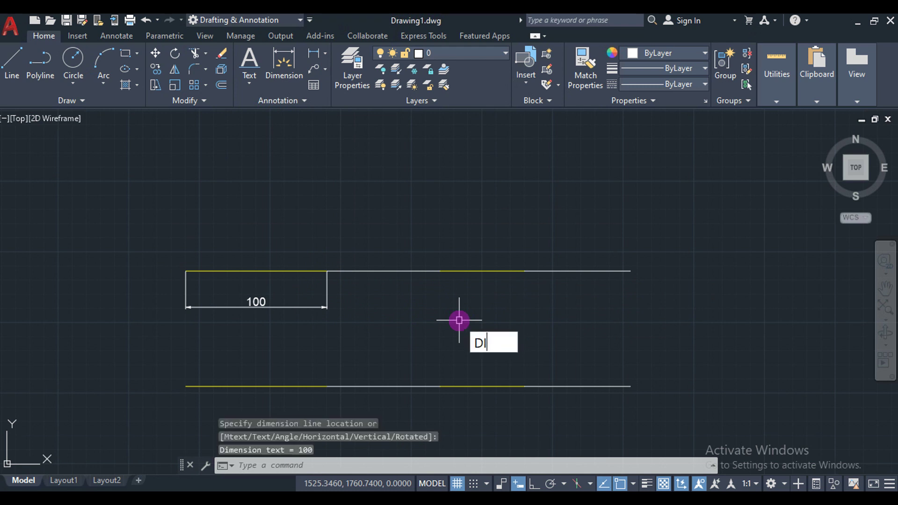
{"action": "type", "text": "MCON"}
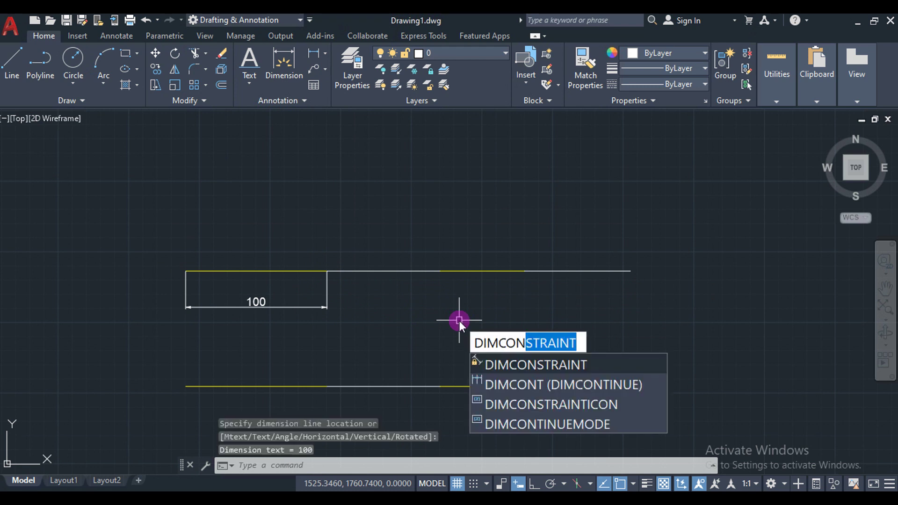
{"action": "key", "text": "Down"}
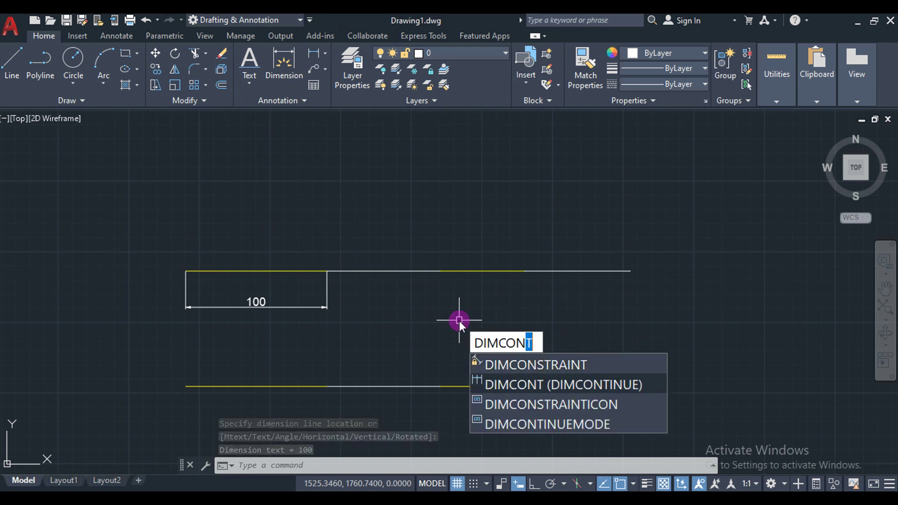
{"action": "key", "text": "Return"}
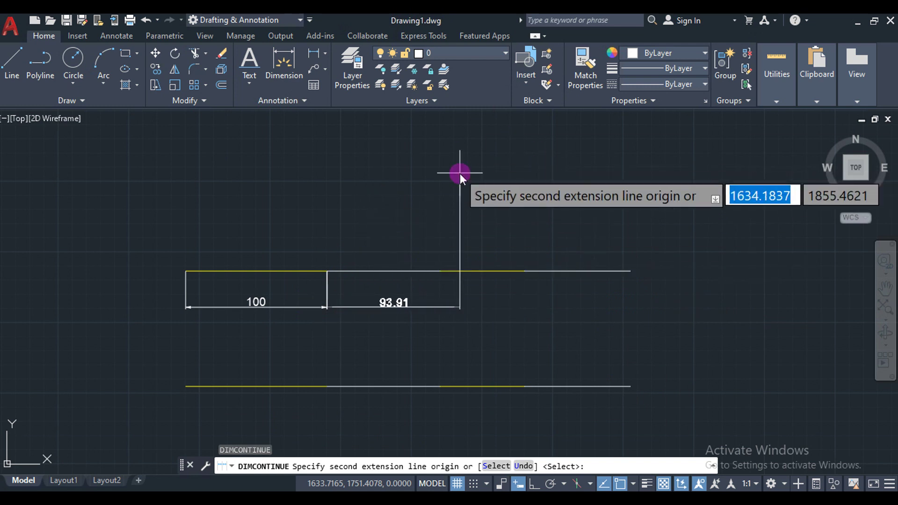
{"action": "key", "text": "Down"}
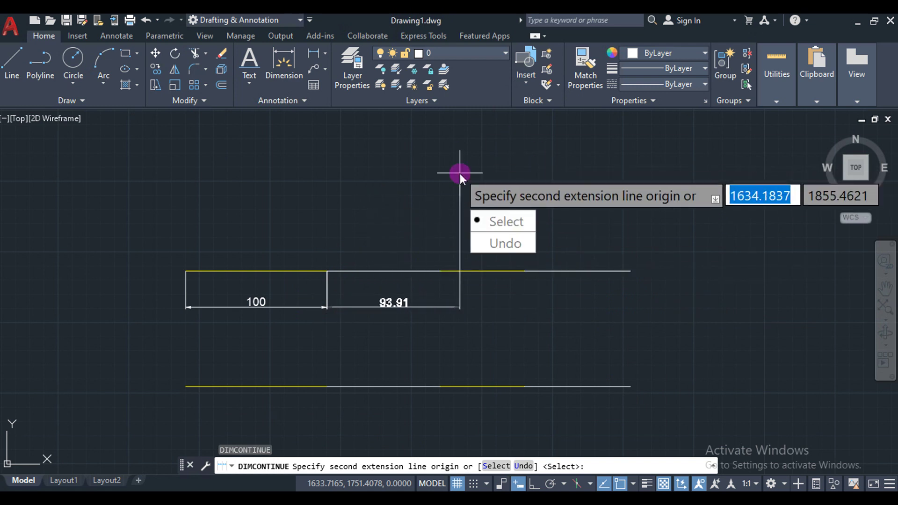
{"action": "left_click", "coordinate": [440, 270]}
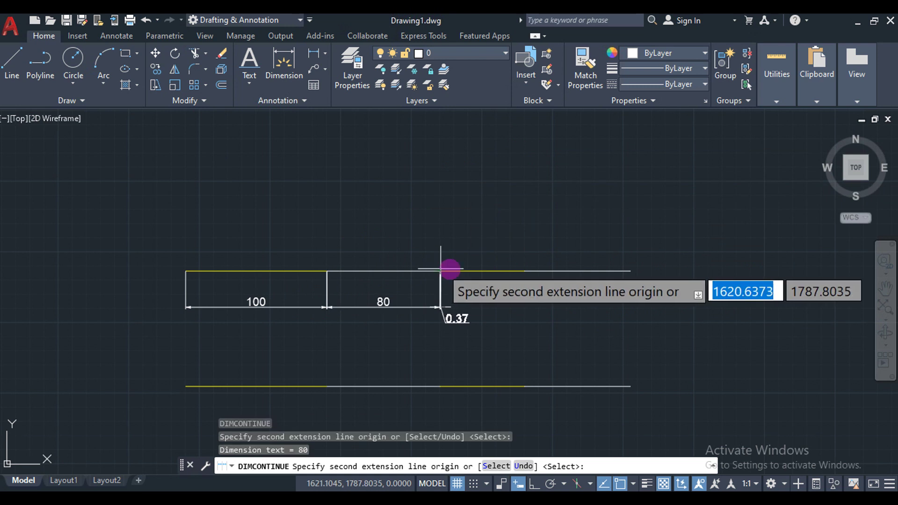
{"action": "left_click", "coordinate": [525, 270]}
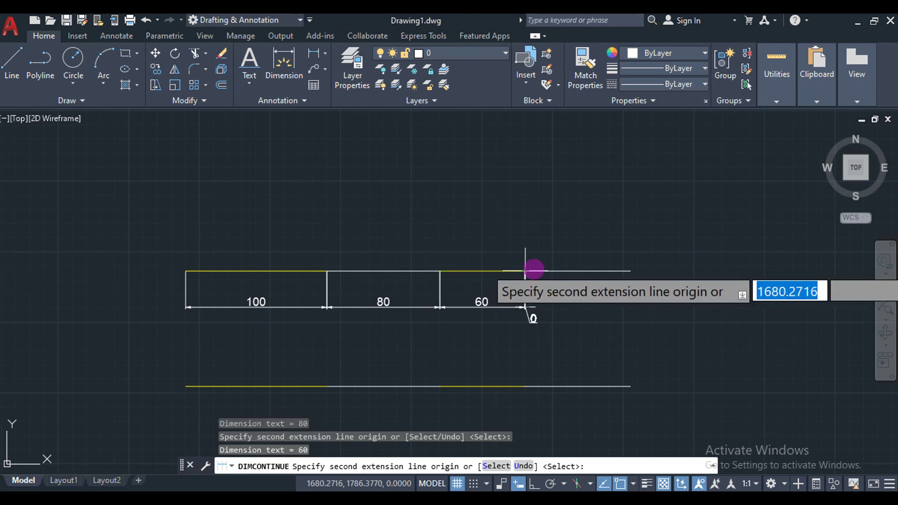
{"action": "left_click", "coordinate": [630, 270]}
{"action": "key", "text": "Escape"}
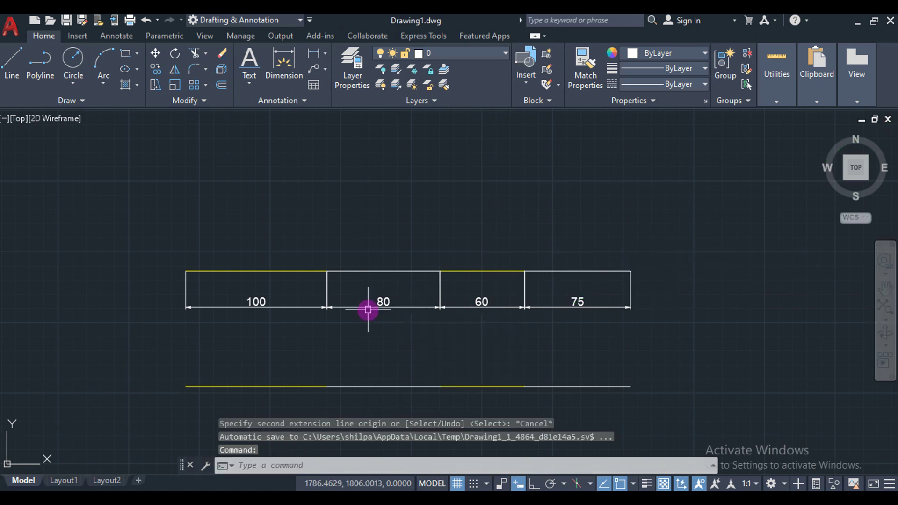
Add a linear dimension to the first yellow segment of the lower segmented line, placing it below the line
{"action": "type", "text": "p"}
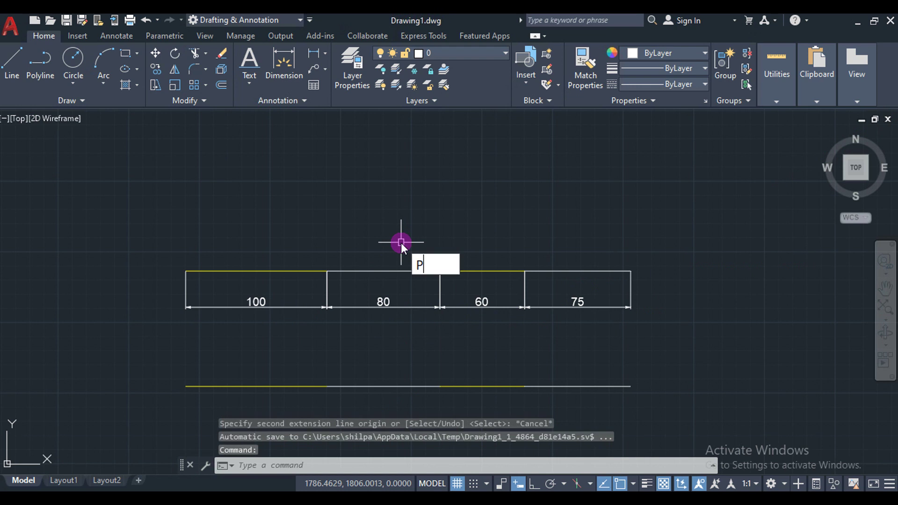
{"action": "key", "text": "Return"}
{"action": "mouse_move", "coordinate": [363, 387]}
{"action": "left_mouse_down"}
{"action": "mouse_move", "coordinate": [373, 220]}
{"action": "mouse_move", "coordinate": [365, 236]}
{"action": "left_mouse_up"}
{"action": "key", "text": "Escape"}
{"action": "left_click", "coordinate": [312, 54]}
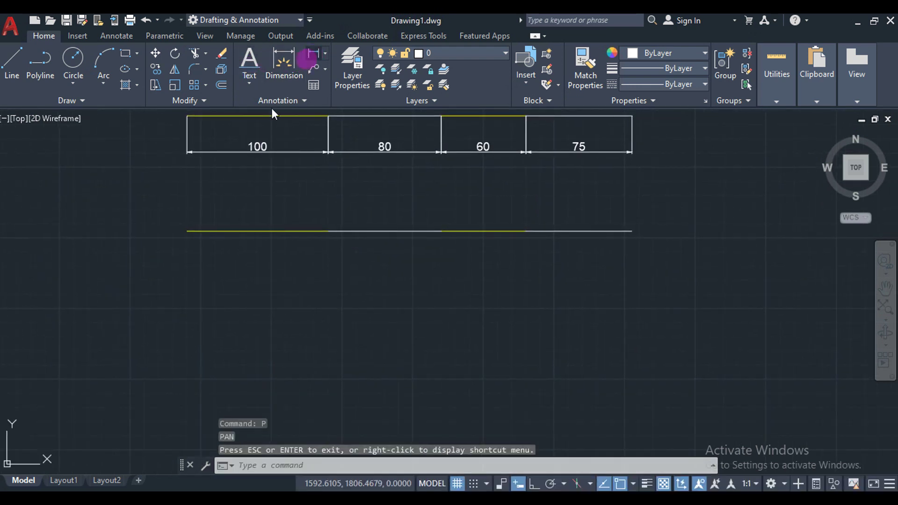
{"action": "left_click", "coordinate": [186, 231]}
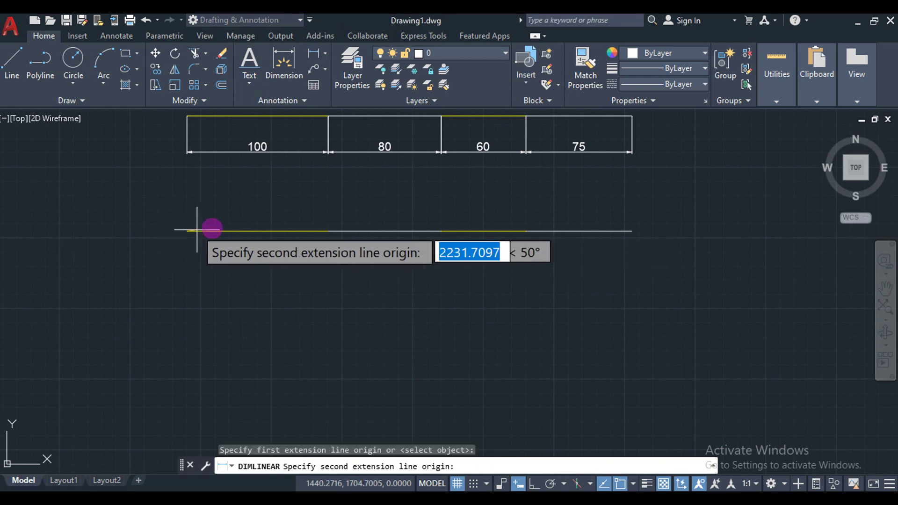
{"action": "left_click", "coordinate": [328, 230]}
{"action": "left_click", "coordinate": [302, 274]}
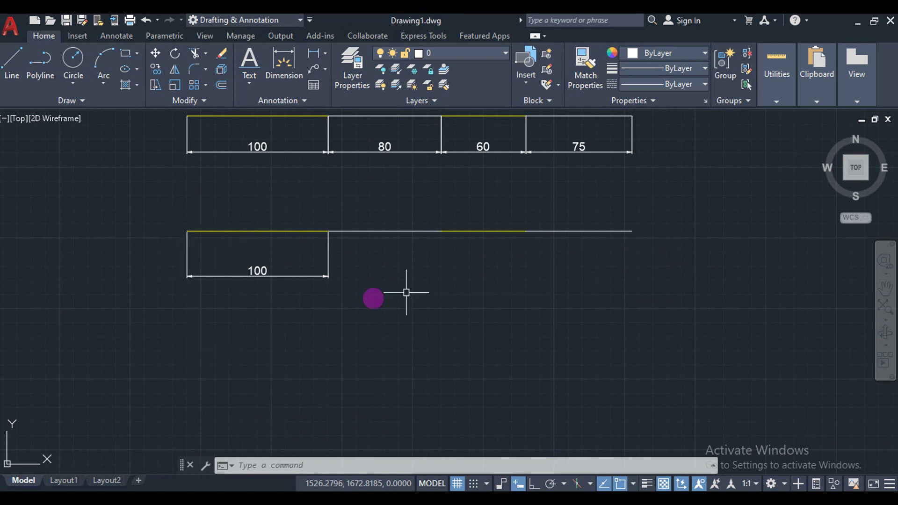
Try a baseline dimension from the lower line's start to the end of its second segment, and erase it
{"action": "type", "text": "DIMB"}
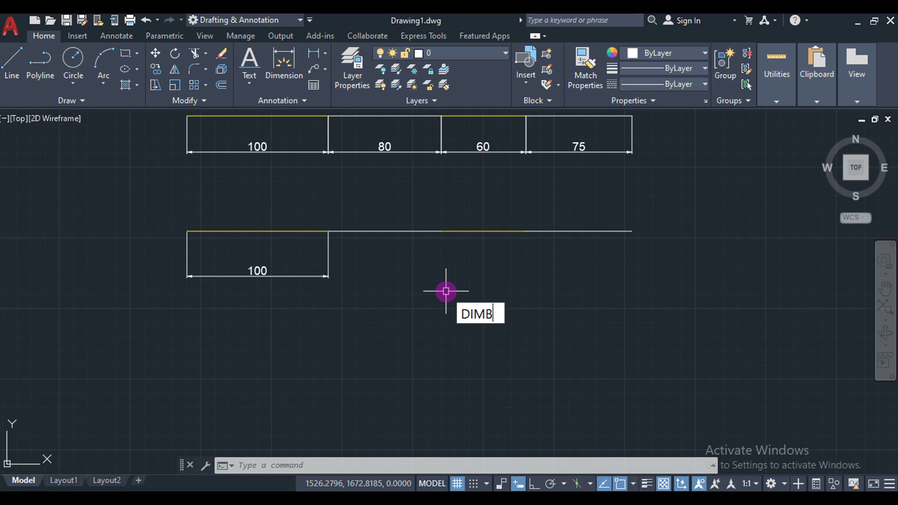
{"action": "type", "text": "AS"}
{"action": "key", "text": "Return"}
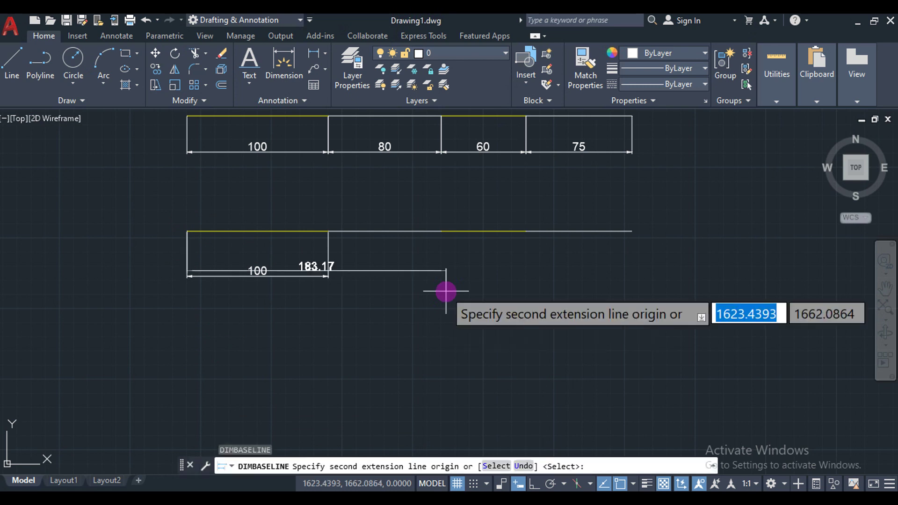
{"action": "left_click", "coordinate": [442, 232]}
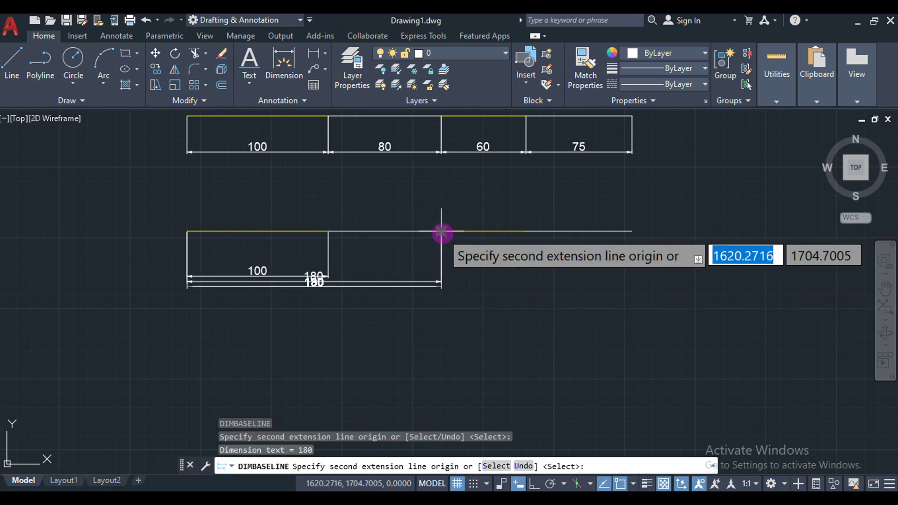
{"action": "key", "text": "Escape"}
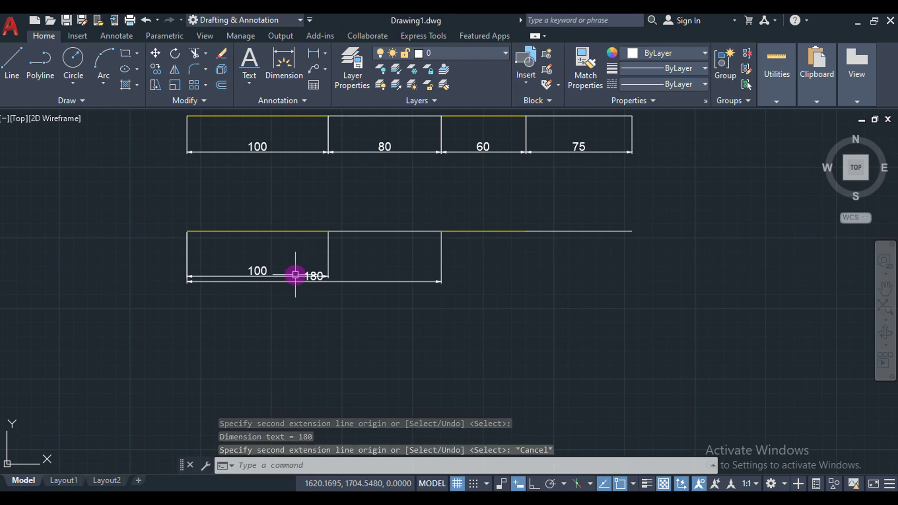
{"action": "left_click", "coordinate": [352, 283]}
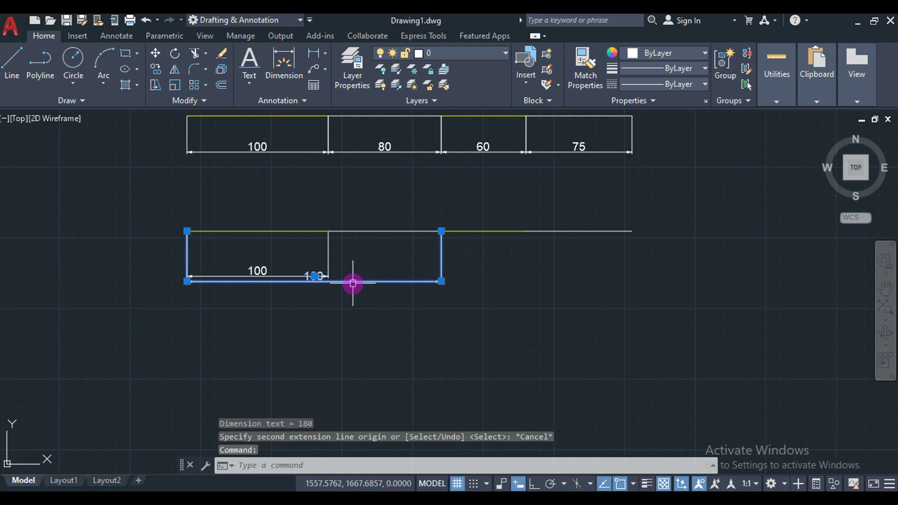
{"action": "key", "text": "Delete"}
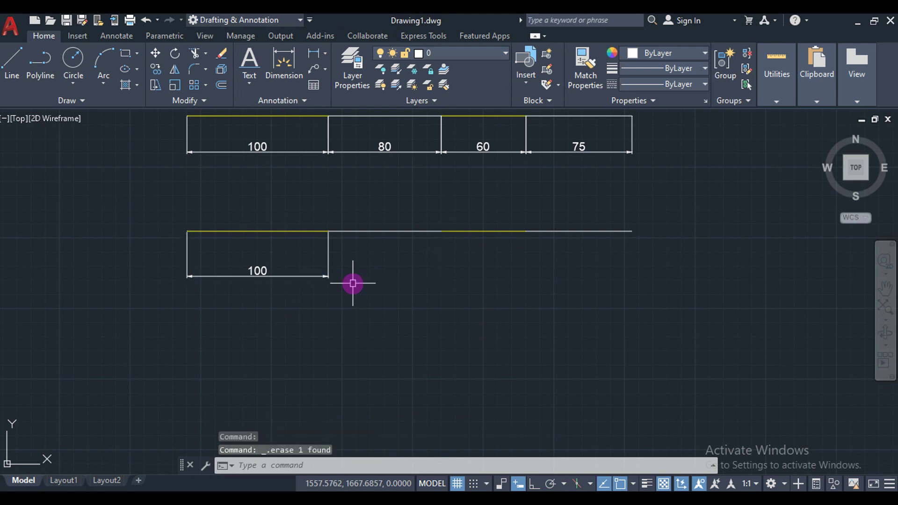
Set the baseline spacing of the ISO-25 dimension style to 20
{"action": "type", "text": "D"}
{"action": "key", "text": "Return"}
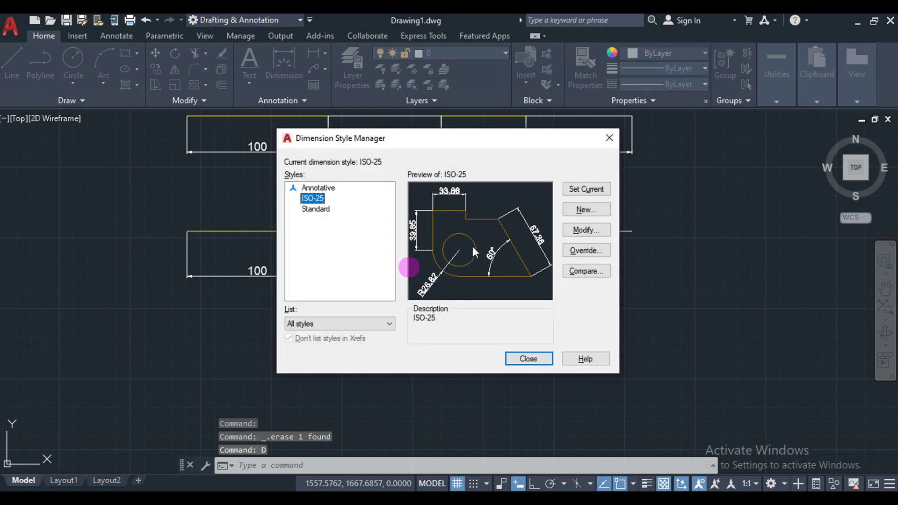
{"action": "left_click", "coordinate": [570, 236]}
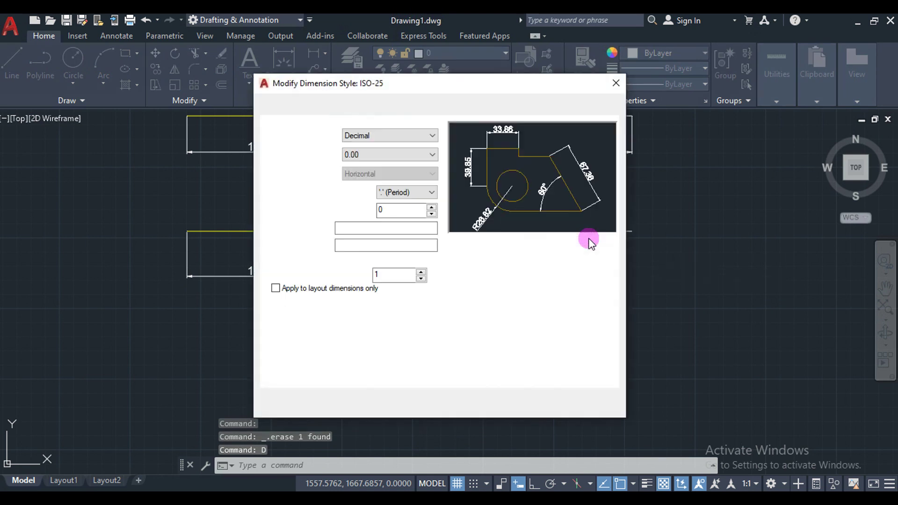
{"action": "left_click", "coordinate": [271, 109]}
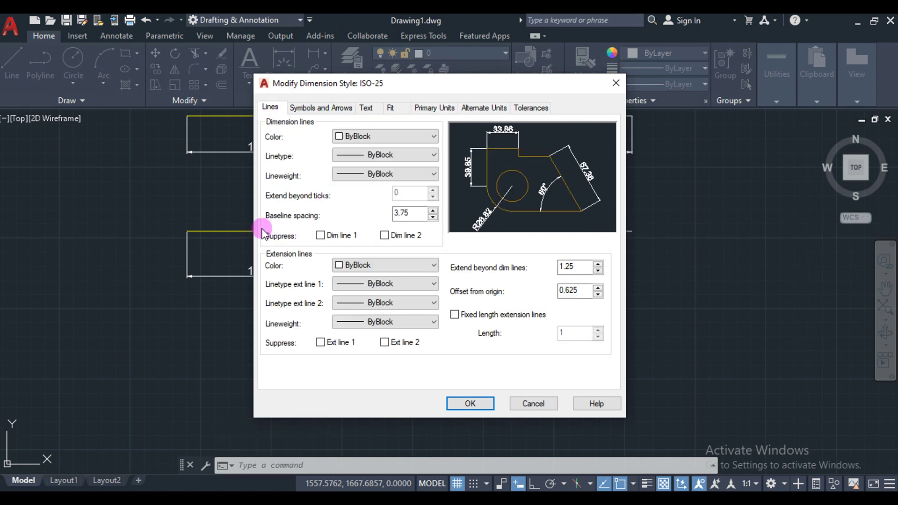
{"action": "left_click_drag", "start_coordinate": [418, 215], "coordinate": [309, 232]}
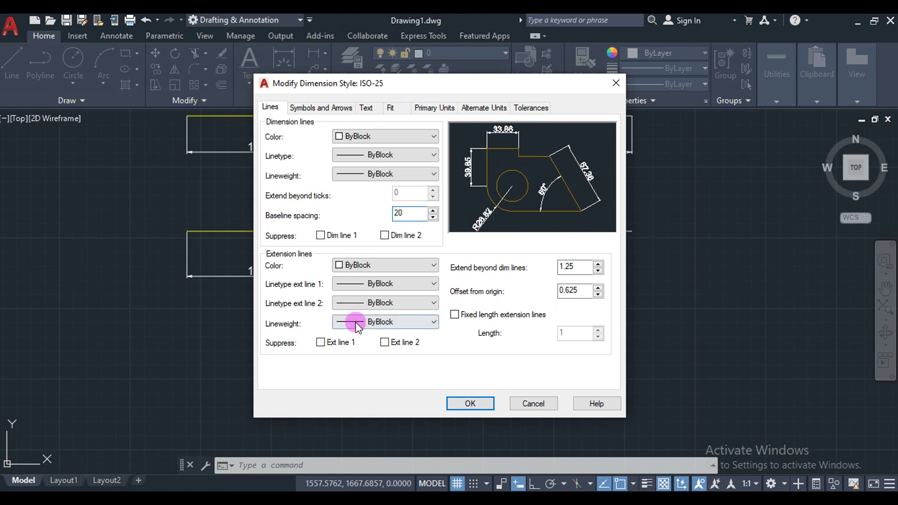
{"action": "key", "text": "Return"}
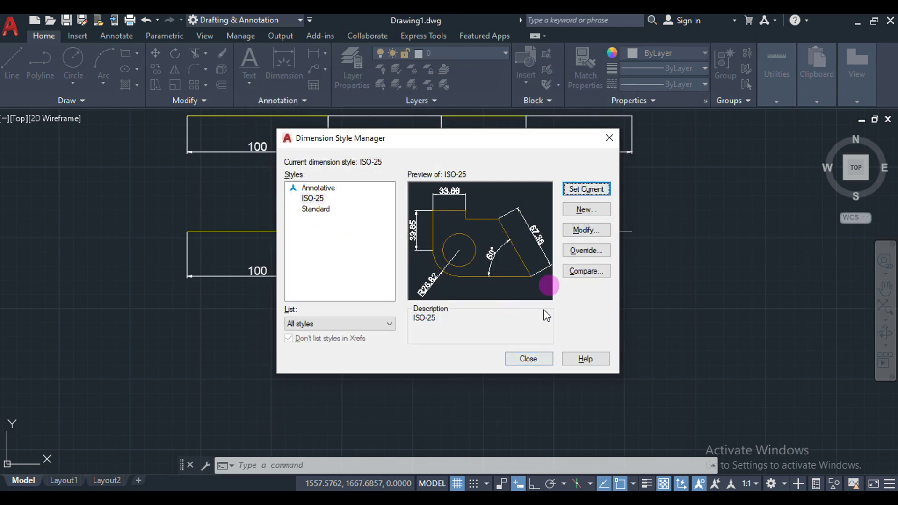
{"action": "left_click", "coordinate": [529, 357]}
Add baseline dimensions from the lower line's start to the ends of its second, third and fourth segments, using its first-segment dimension as base
{"action": "type", "text": "DIMBASE"}
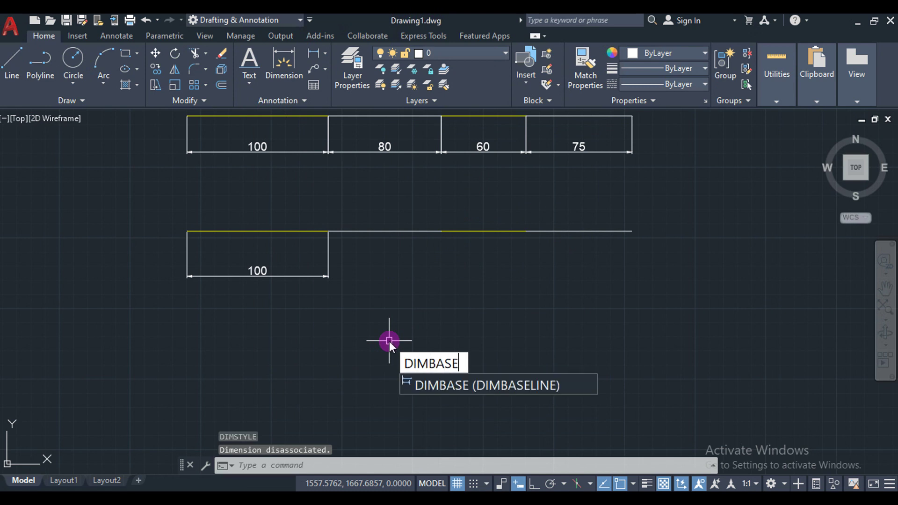
{"action": "key", "text": "Return"}
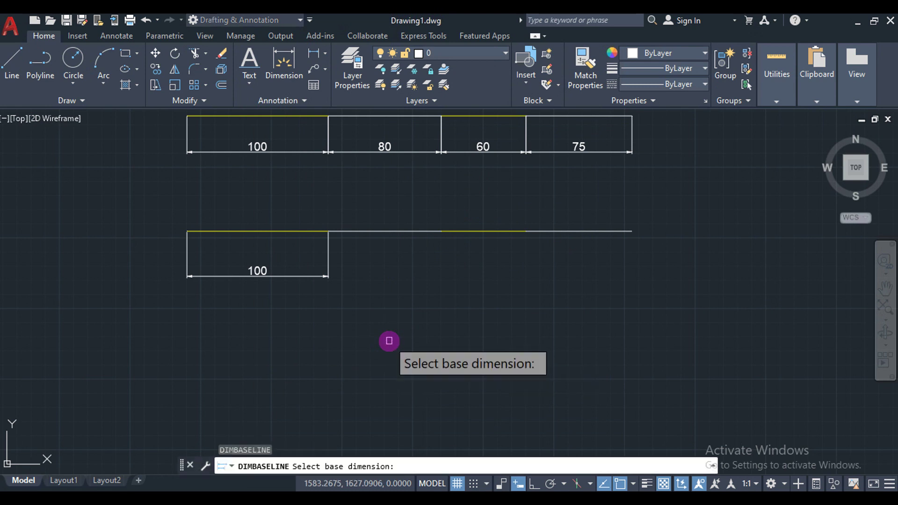
{"action": "left_click", "coordinate": [185, 255]}
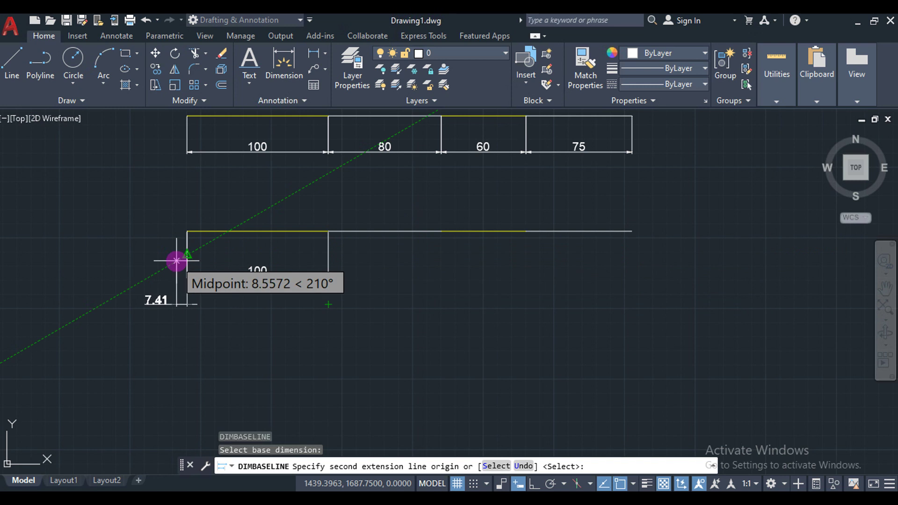
{"action": "left_click", "coordinate": [442, 231]}
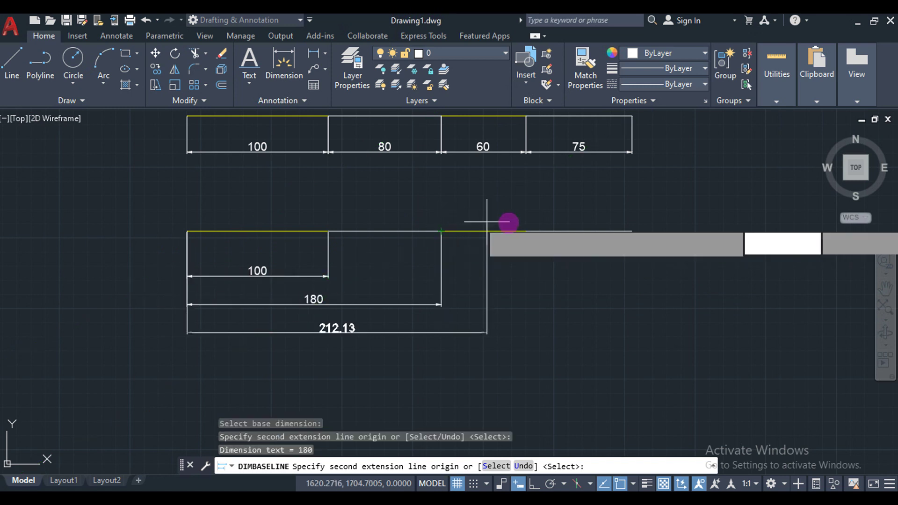
{"action": "left_click", "coordinate": [526, 231]}
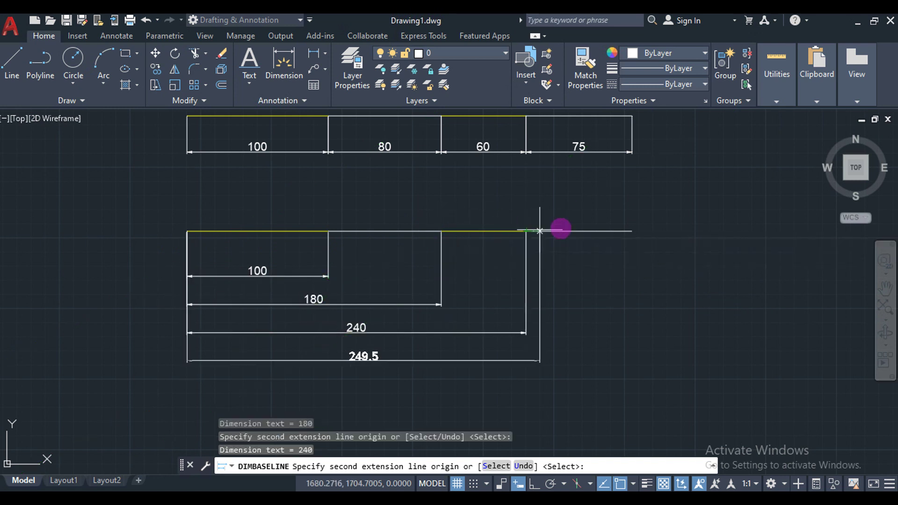
{"action": "left_click", "coordinate": [632, 231]}
{"action": "key", "text": "Escape"}
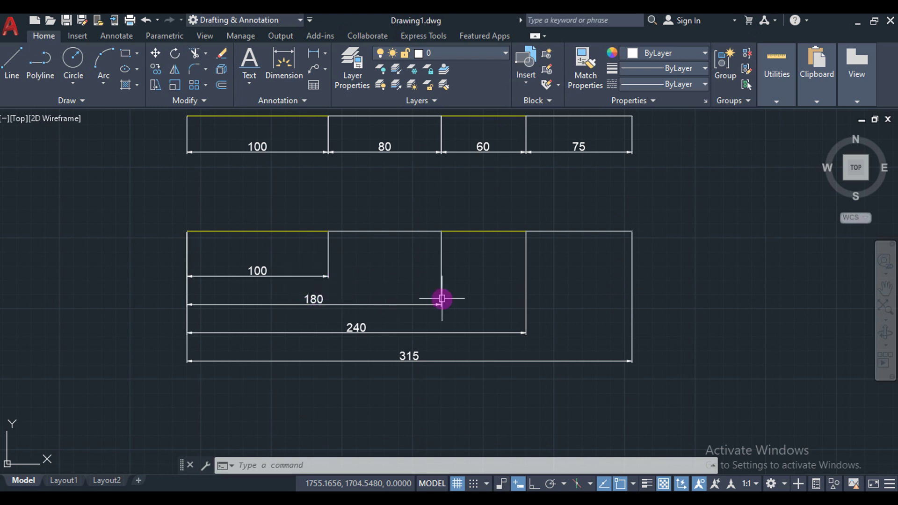
Examine the stacked baseline dimensions up close, along with the overall layout of all dimensioned shapes in the drawing
{"action": "scroll", "coordinate": [442, 298], "scroll_direction": "up", "scroll_amount": 4}
{"action": "scroll", "coordinate": [442, 299], "scroll_direction": "down", "scroll_amount": 2}
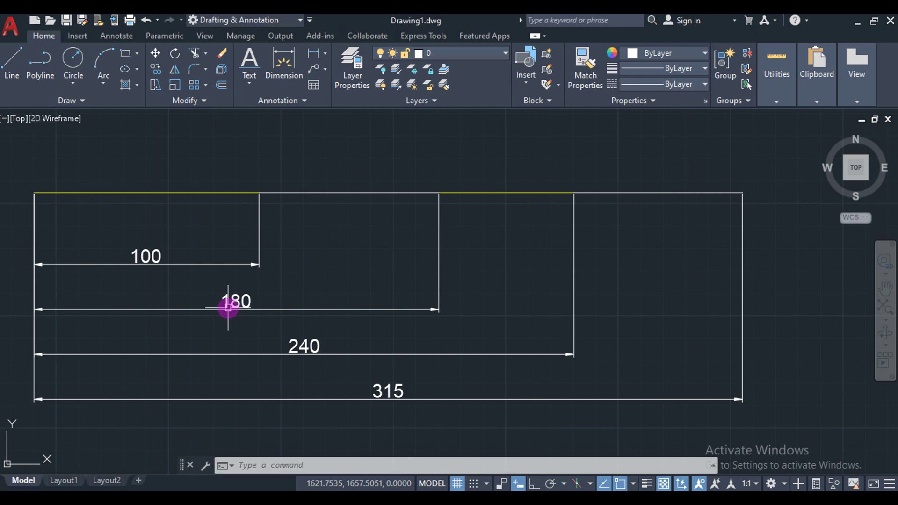
{"action": "scroll", "coordinate": [196, 304], "scroll_direction": "up", "scroll_amount": 4}
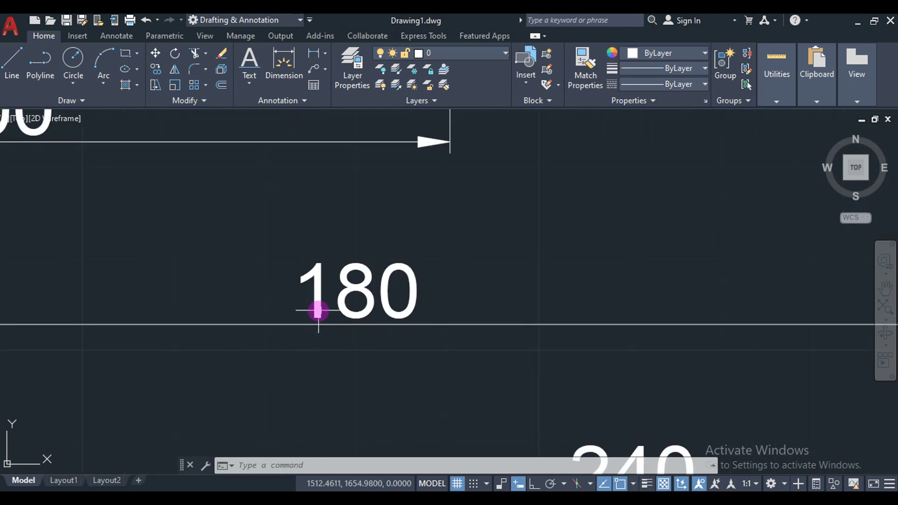
{"action": "scroll", "coordinate": [317, 324], "scroll_direction": "down", "scroll_amount": 5}
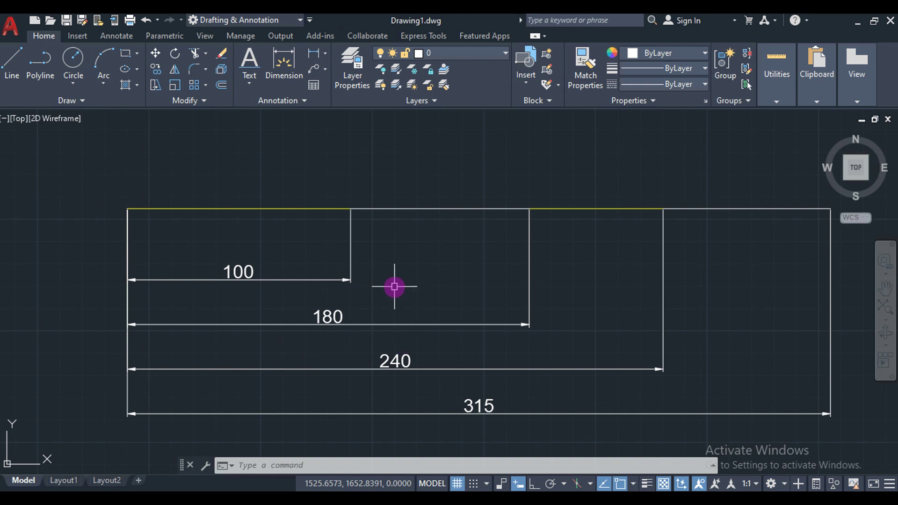
{"action": "scroll", "coordinate": [394, 287], "scroll_direction": "down", "scroll_amount": 6}
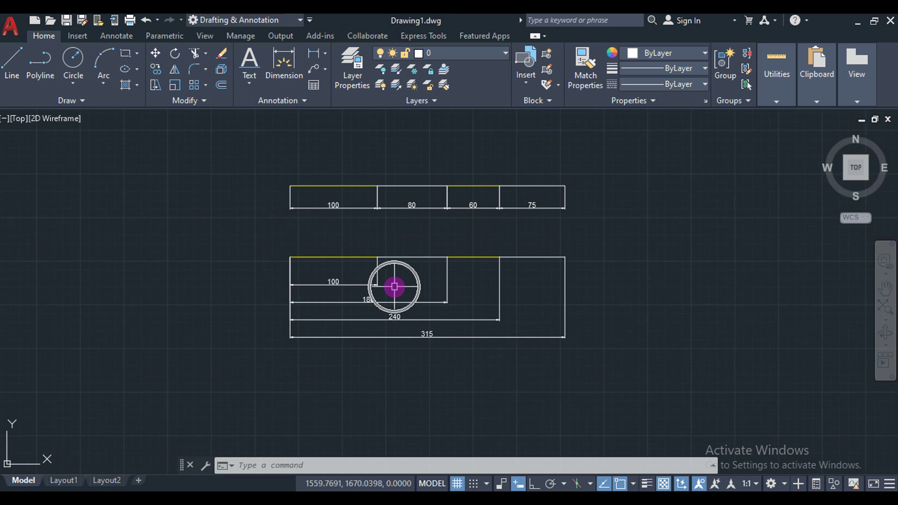
{"action": "scroll", "coordinate": [394, 287], "scroll_direction": "down", "scroll_amount": 2}
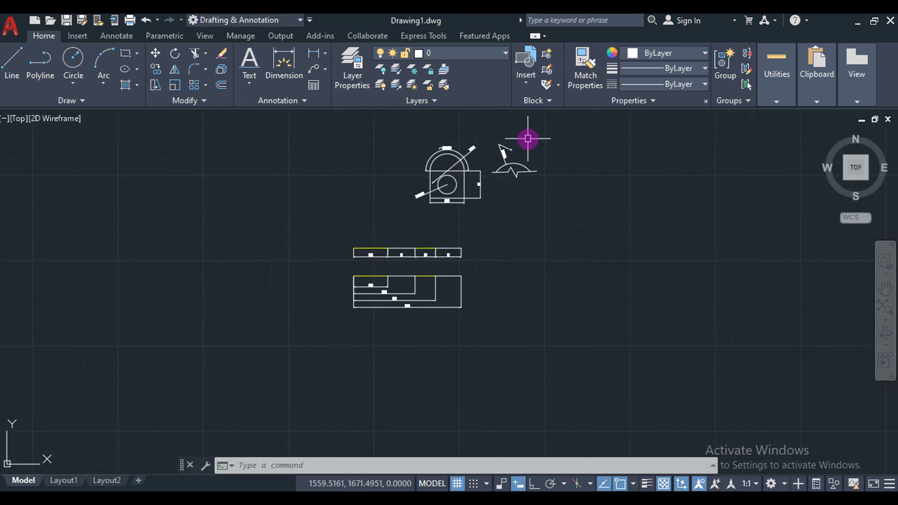
{"action": "scroll", "coordinate": [527, 138], "scroll_direction": "up", "scroll_amount": 4}
{"action": "scroll", "coordinate": [527, 138], "scroll_direction": "down", "scroll_amount": 2}
{"action": "key", "text": "ctrl"}
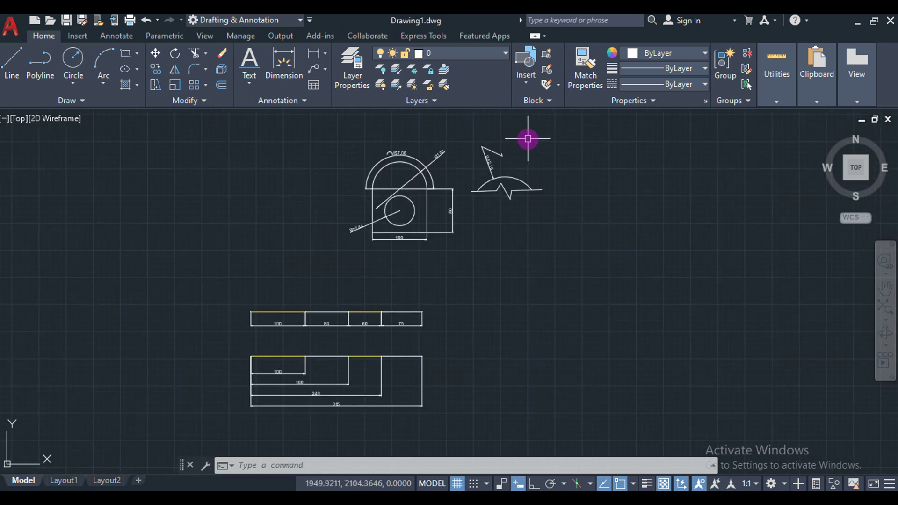